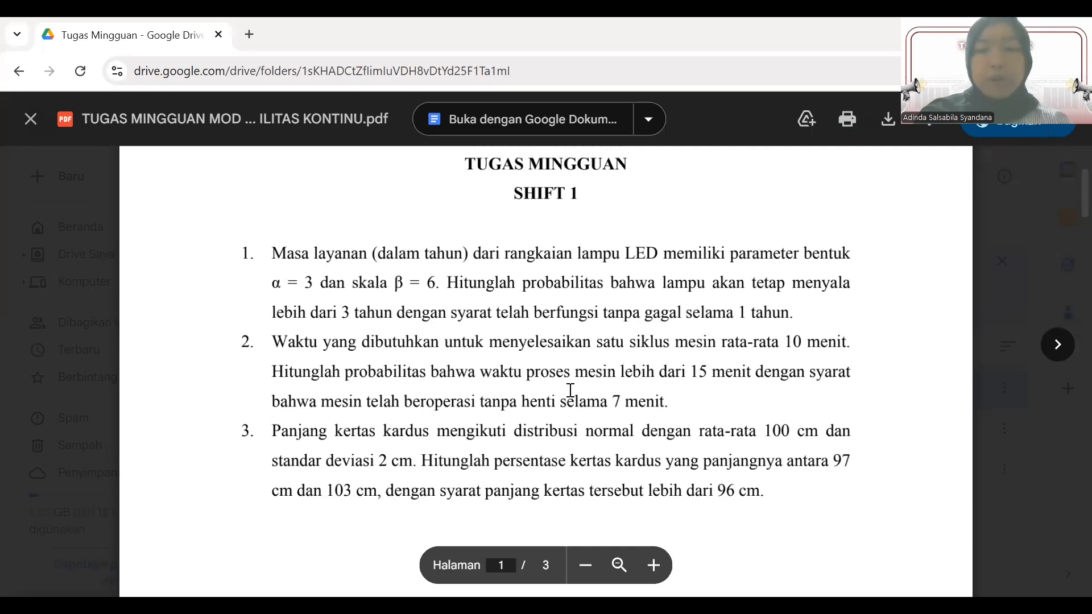
scroll(570, 390, "up", 2)
scroll(572, 390, "down", 1)
scroll(568, 319, "up", 1)
scroll(364, 312, "down", 1)
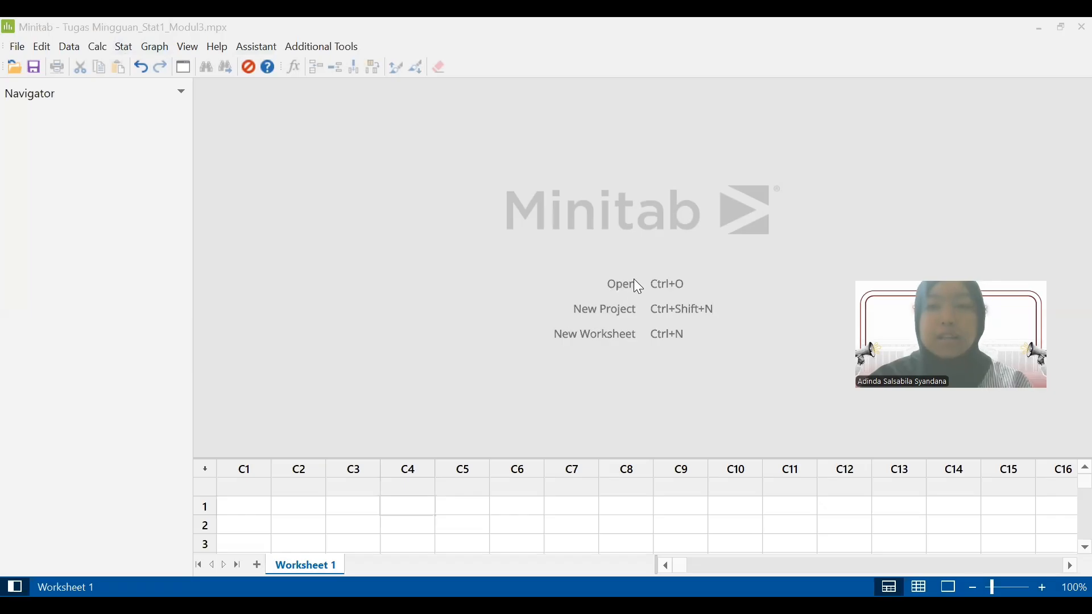
Calculate the Weibull cumulative probability with shape 3, scale 6, threshold 0.0 and input constant 3
left_click(97, 47)
mouse_move(182, 268)
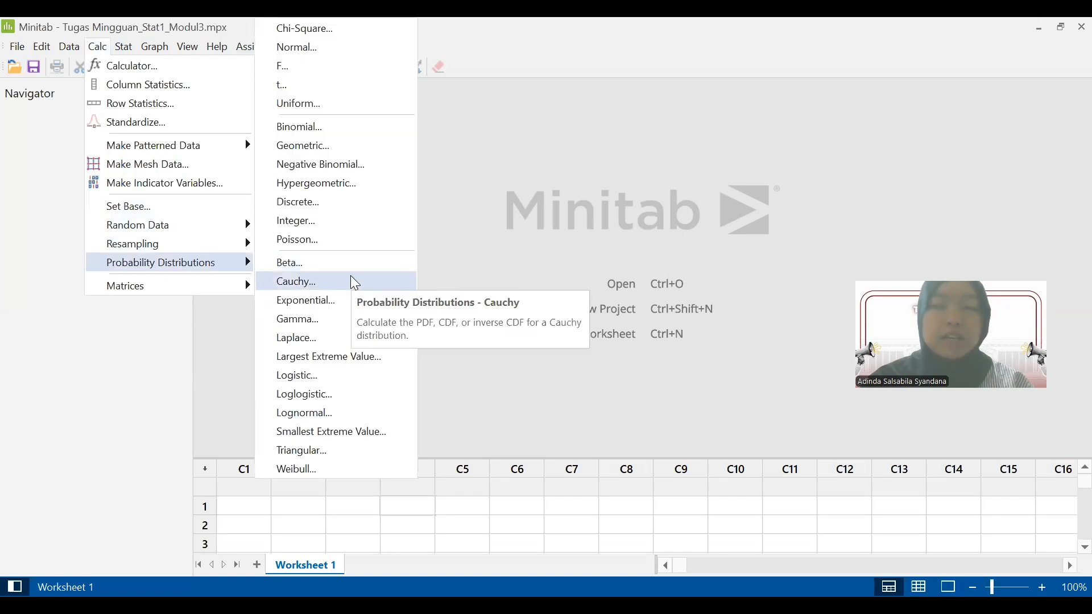
left_click(338, 468)
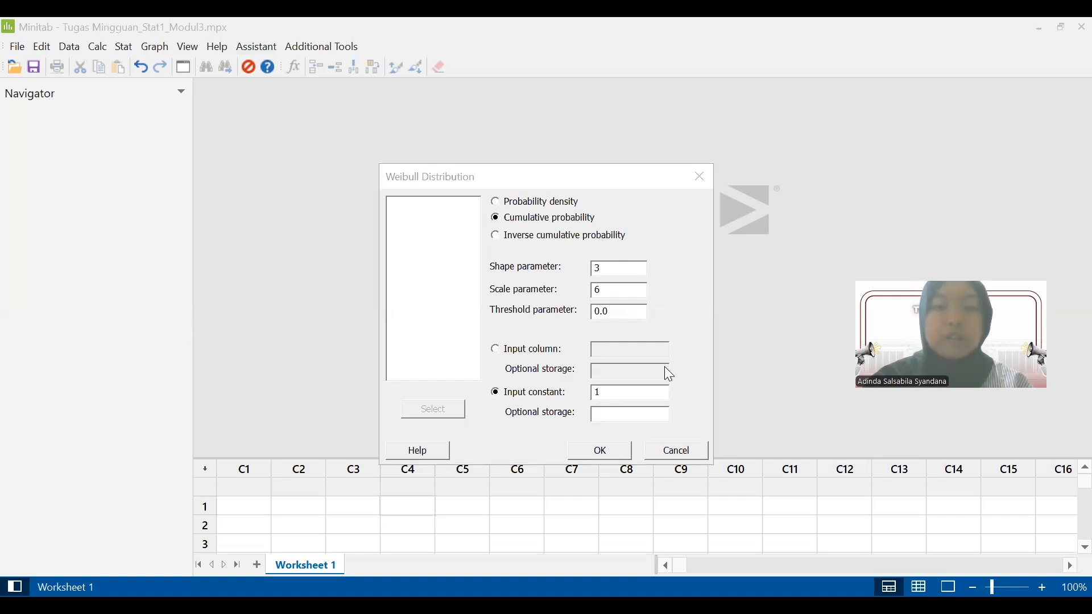
left_click(635, 394)
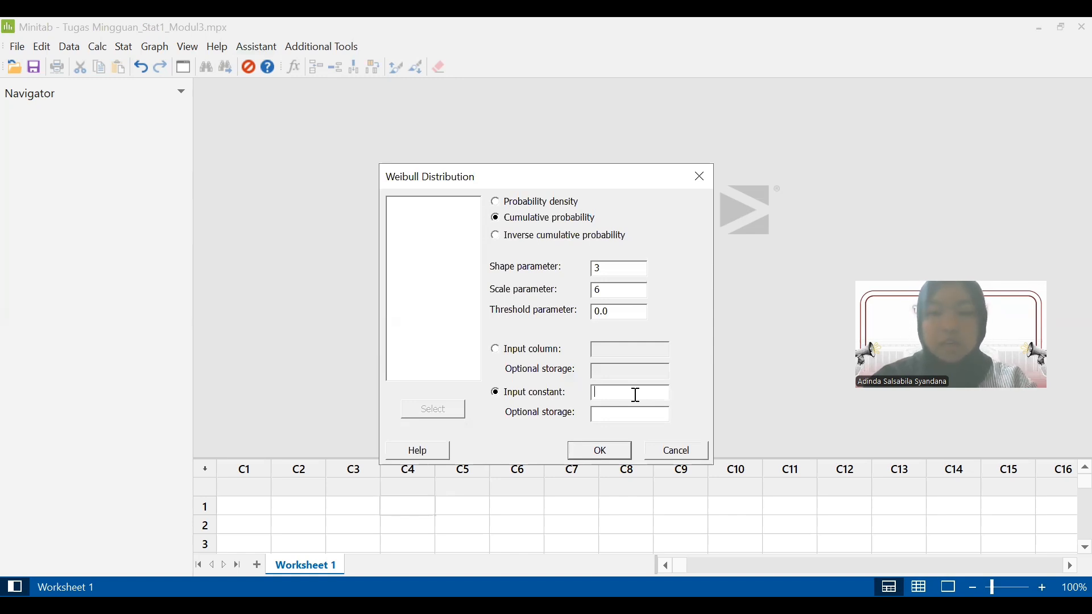
left_click(619, 457)
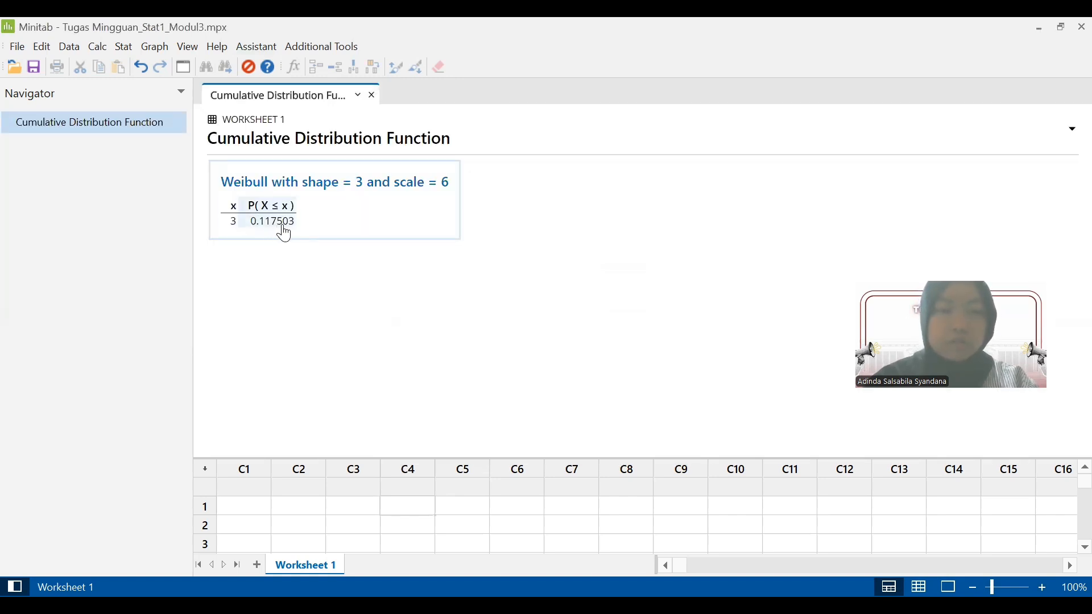
Calculate the Weibull cumulative probability again with shape 3 and scale 6 for input constant 1
left_click(108, 47)
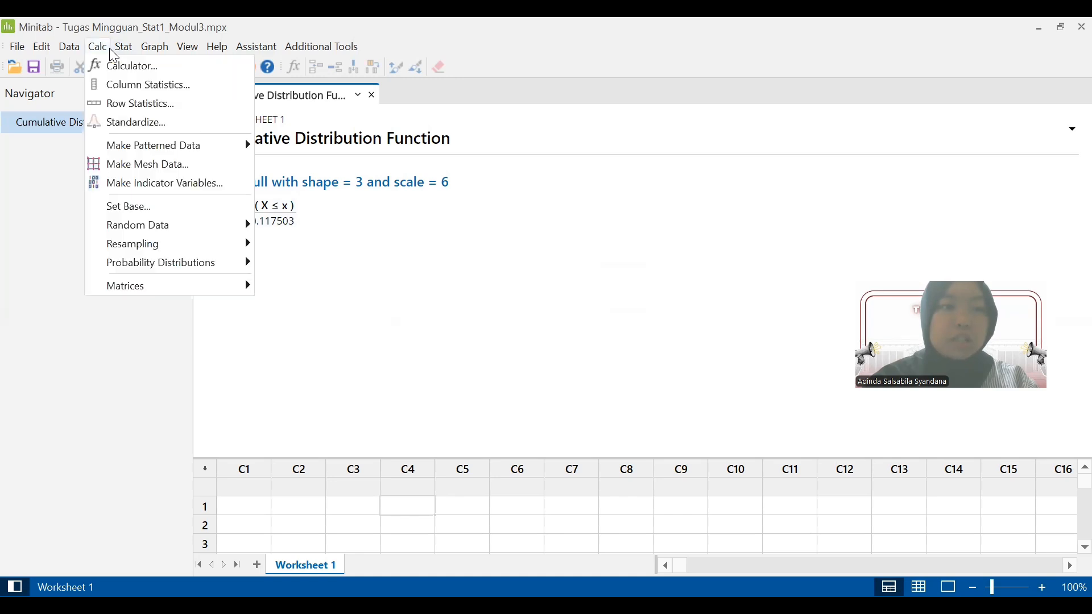
mouse_move(152, 265)
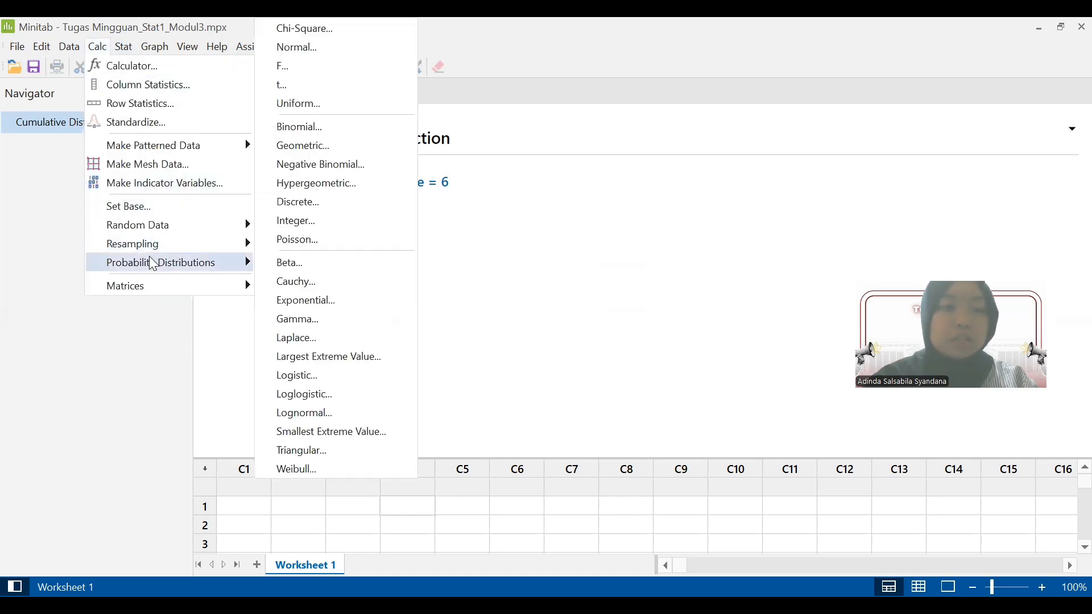
left_click(317, 467)
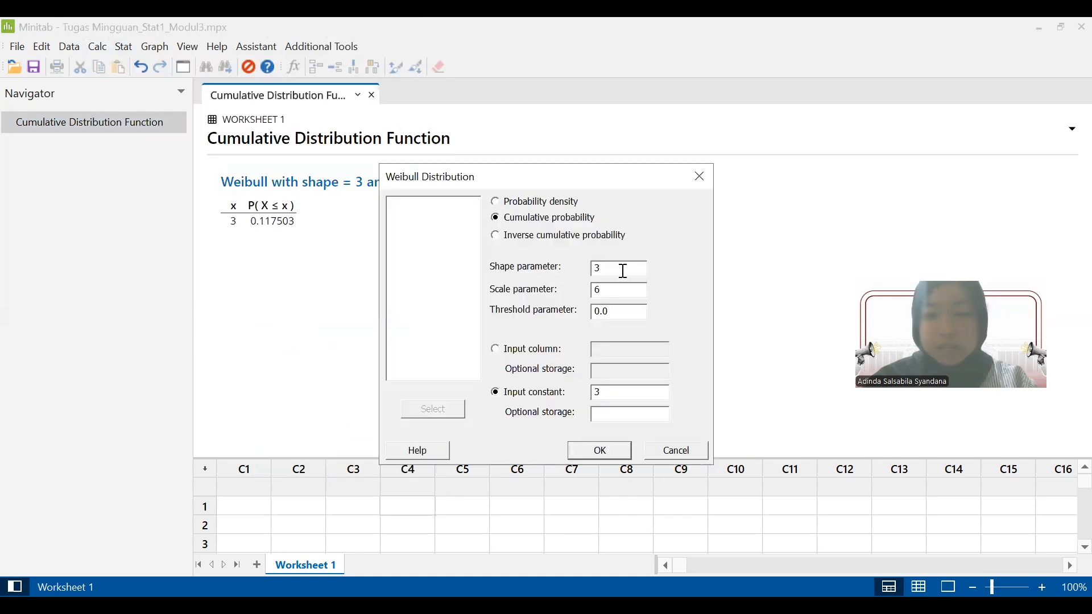
key("BackSpace")
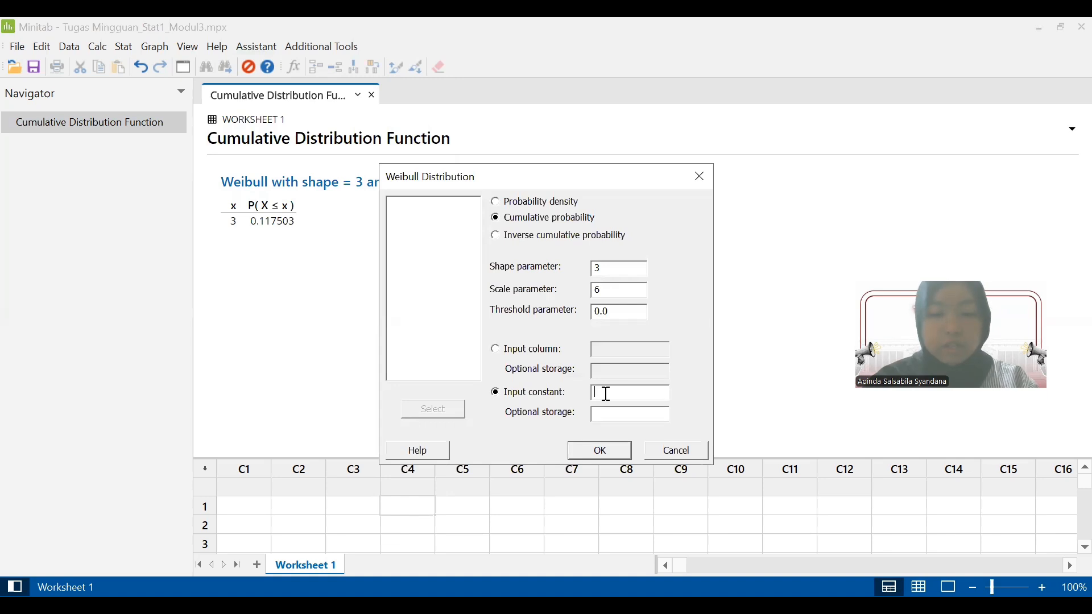
type("1")
left_click(597, 451)
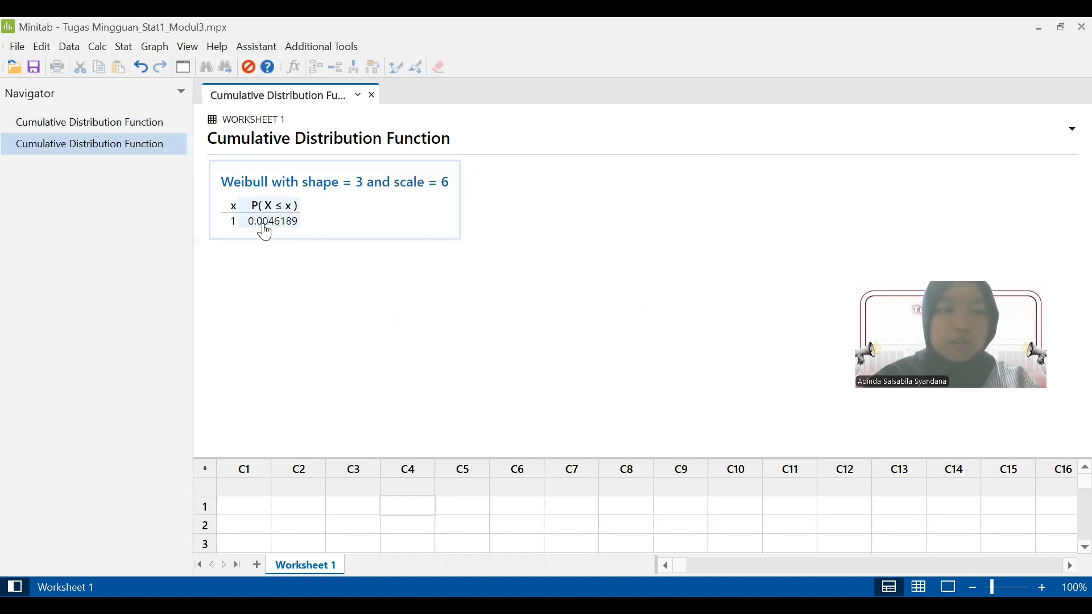
left_click(610, 296)
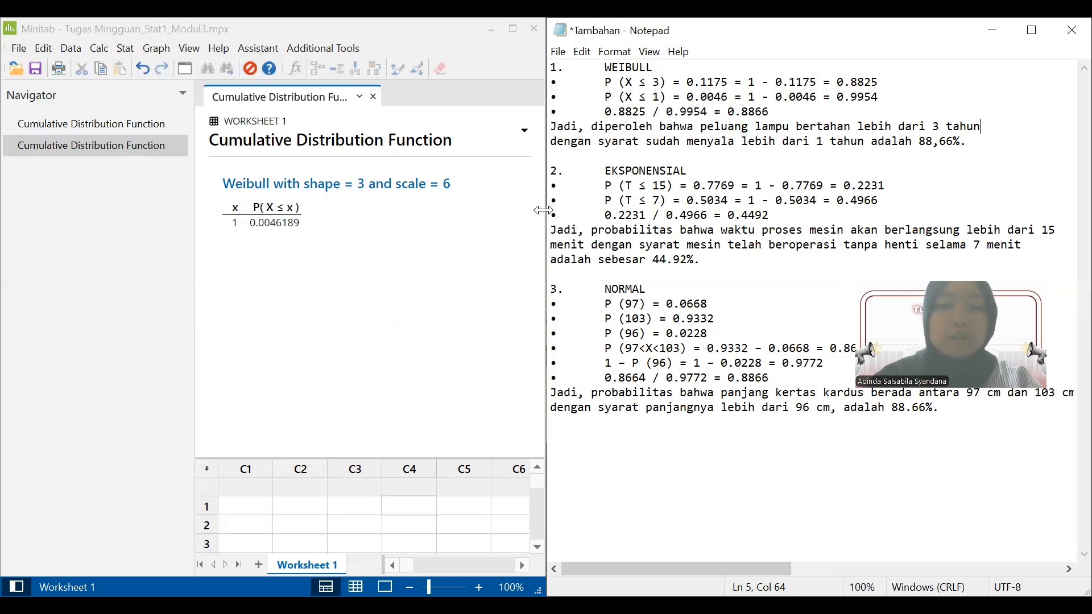
Narrow the Notepad window and widen the Minitab window beside it so the statistics output has more room
left_click_drag(543, 211, 740, 210)
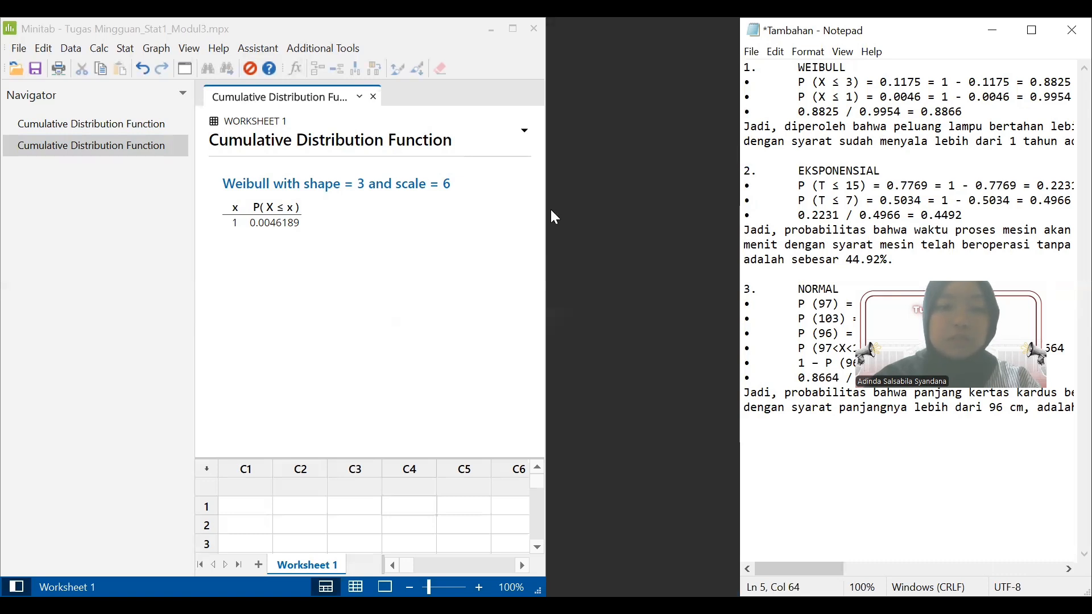
left_click(596, 222)
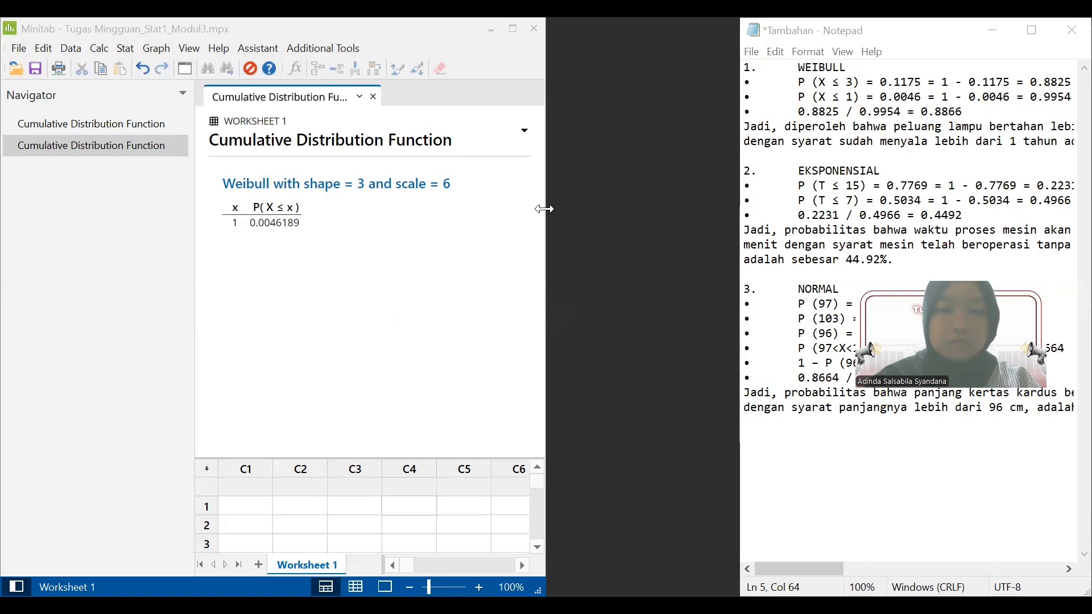
left_click_drag(650, 206, 720, 206)
Calculate the exponential cumulative probability with scale 10, threshold 0.0 and input constant 15
left_click(98, 53)
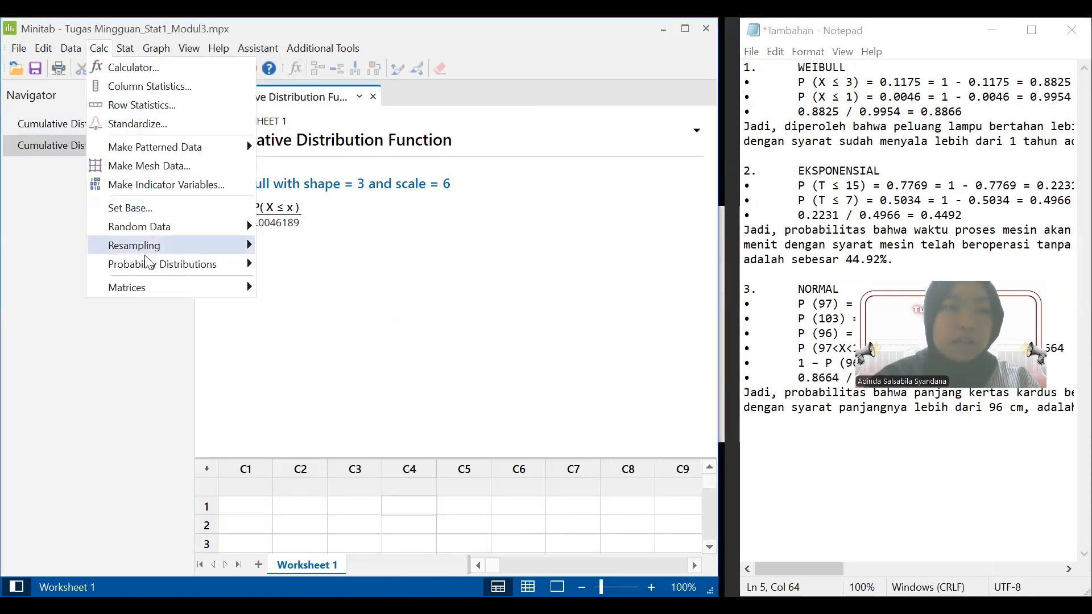
mouse_move(148, 265)
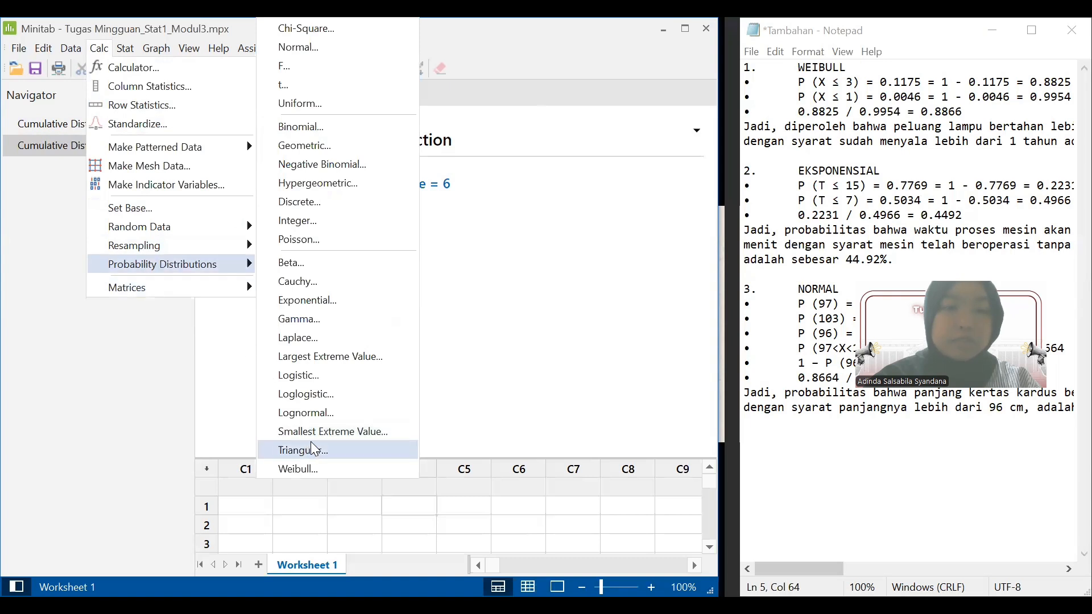
left_click(348, 305)
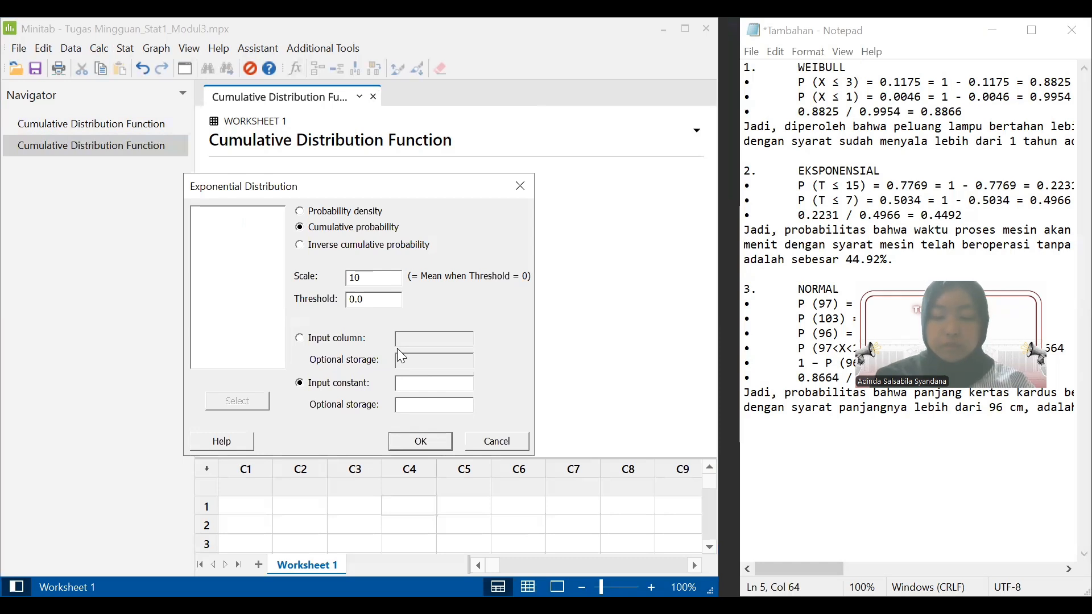
type("15")
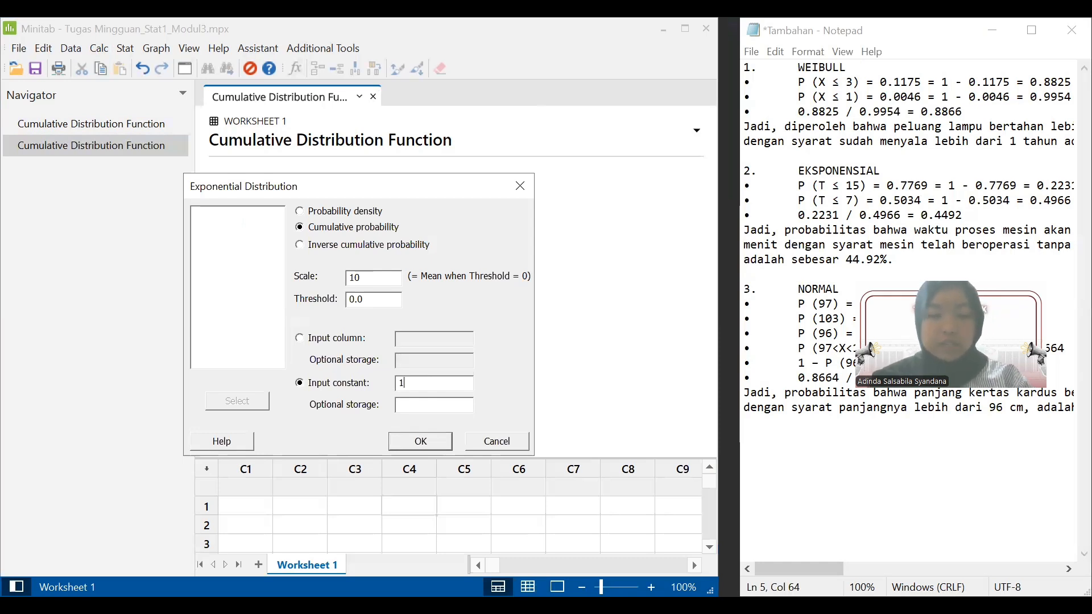
left_click(423, 441)
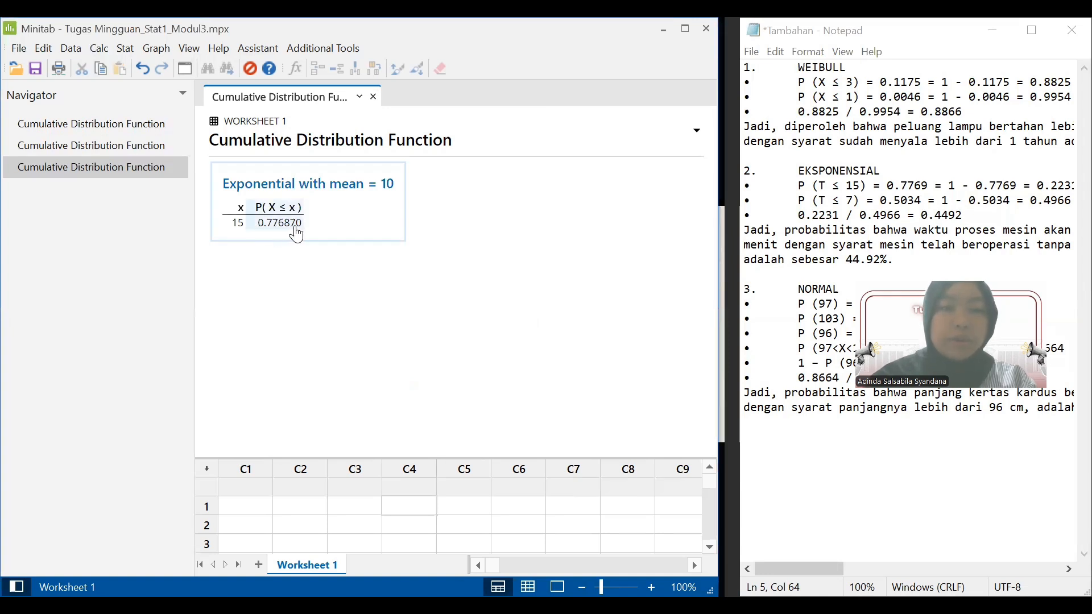
Calculate the exponential cumulative probability again with scale 10 for input constant 7
left_click(99, 48)
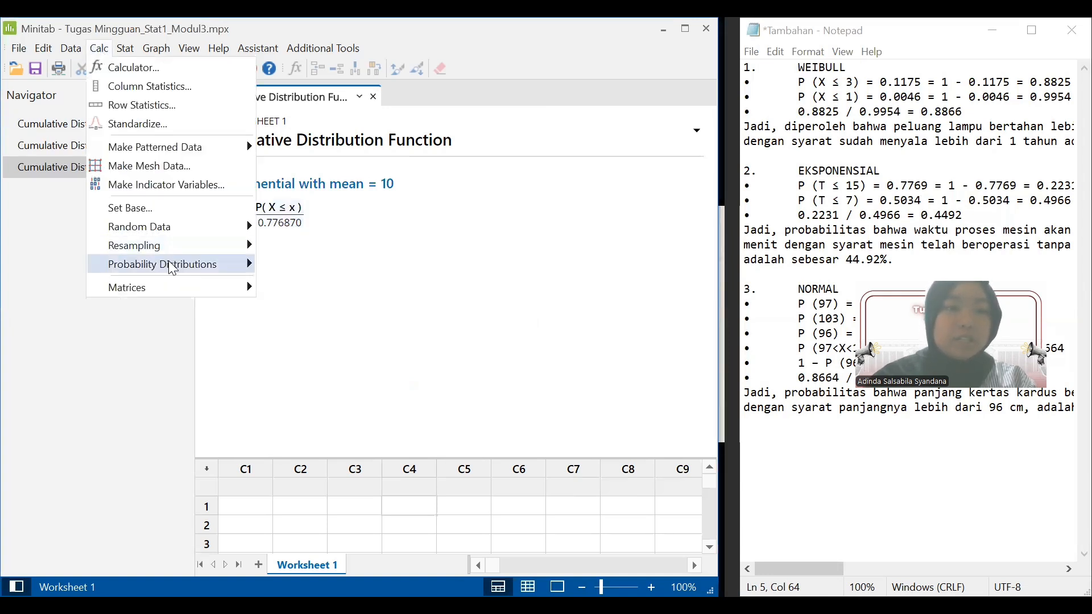
mouse_move(171, 265)
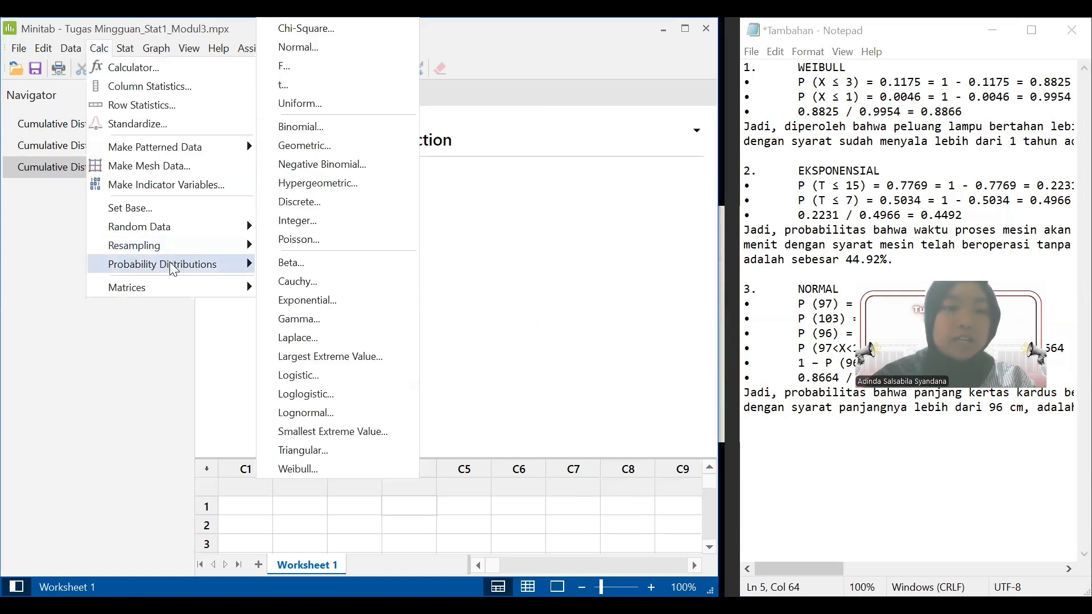
left_click(348, 308)
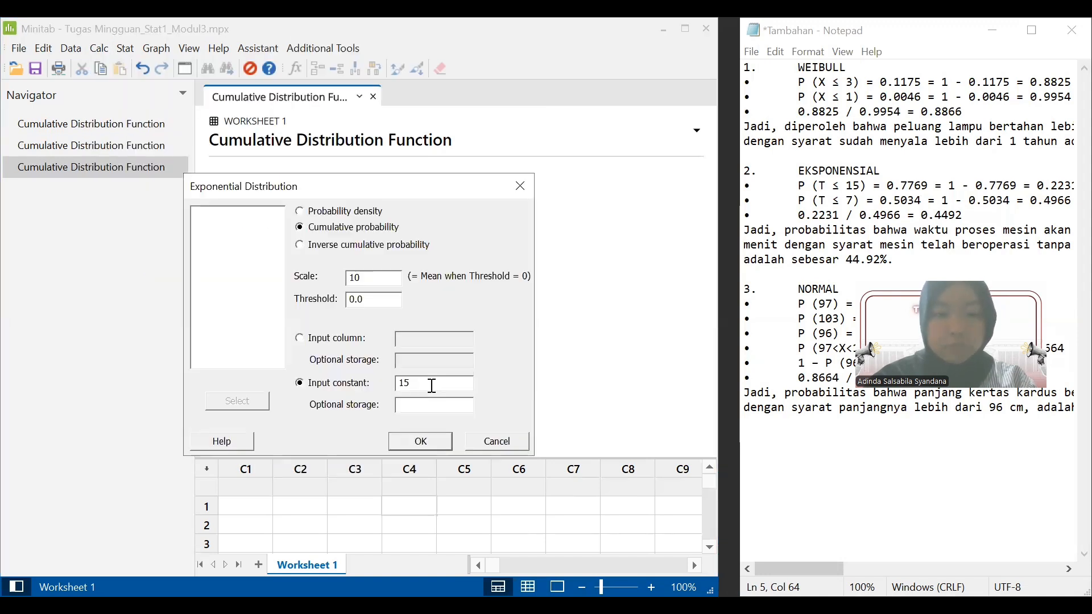
key("BackSpace")
type("7")
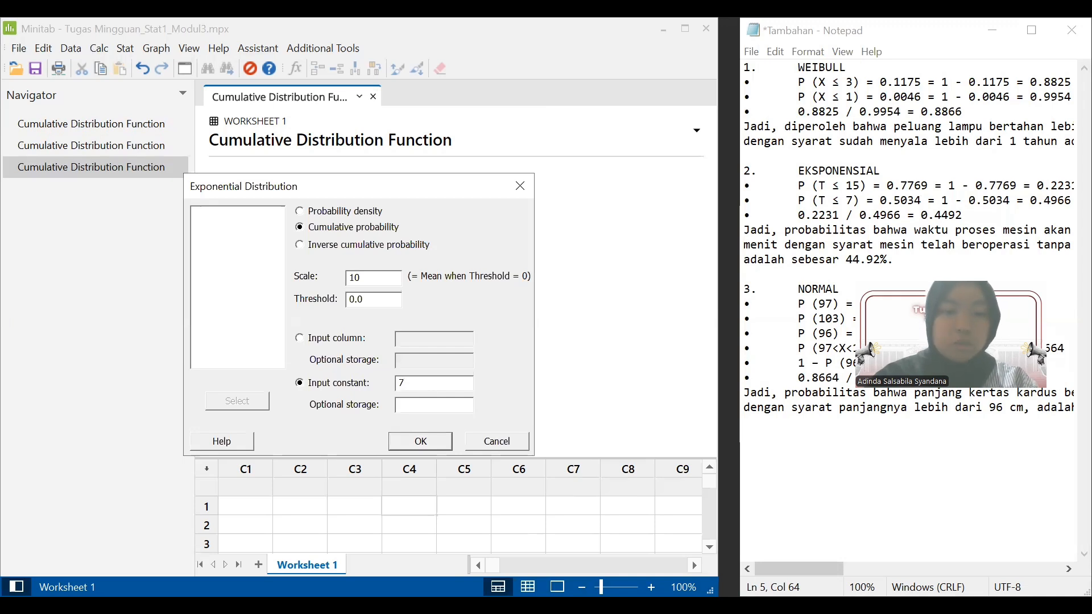
left_click(432, 447)
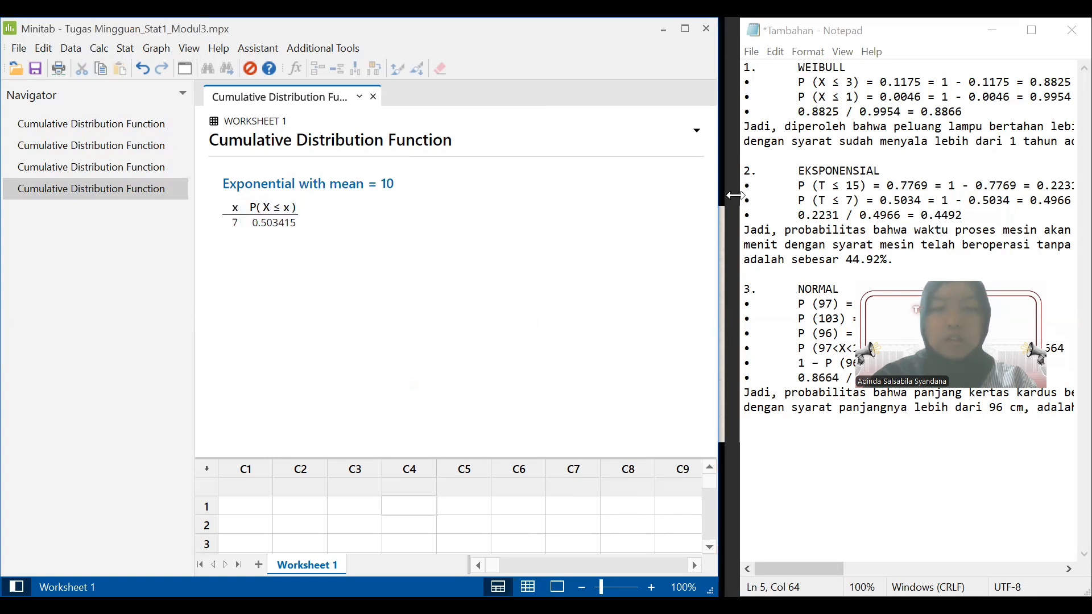
Widen the Notepad window slightly and review the written exponential calculations for T ≤ 15 and T ≤ 7
left_click_drag(735, 196, 710, 196)
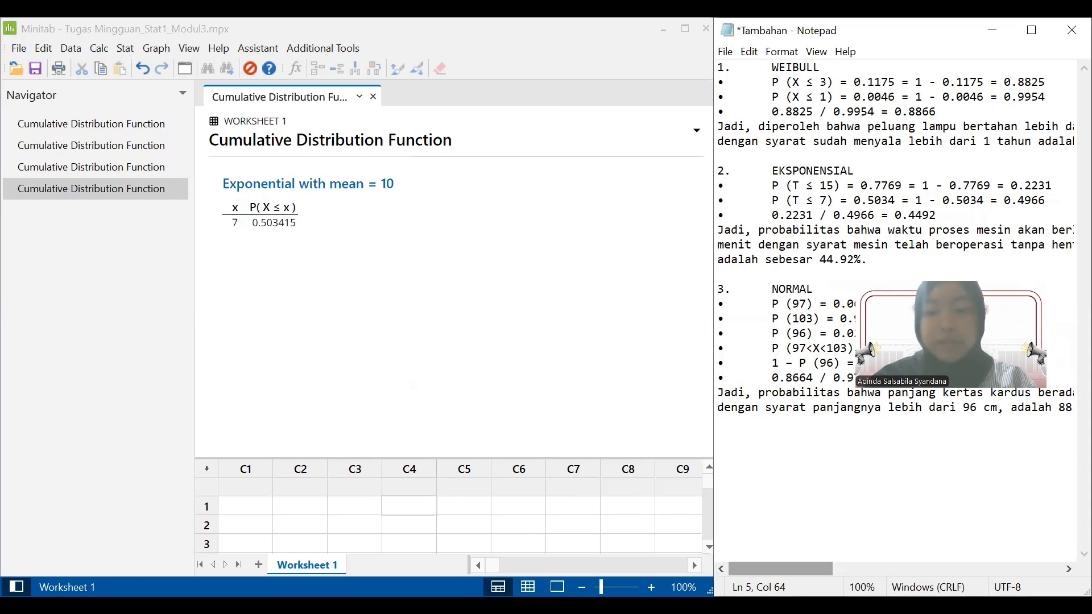
left_click_drag(774, 568, 785, 569)
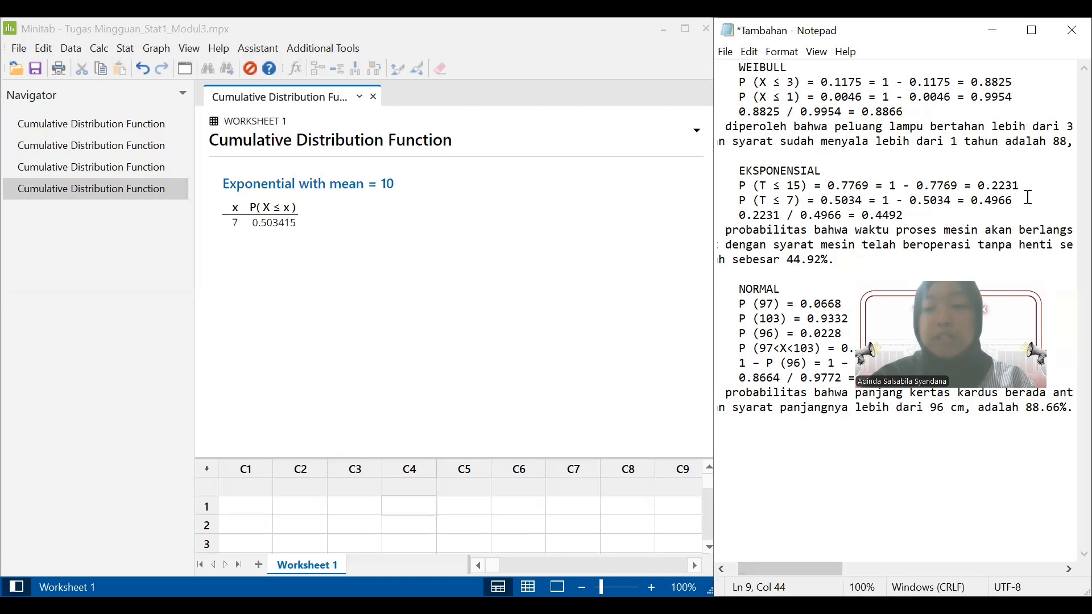
left_click(1030, 203)
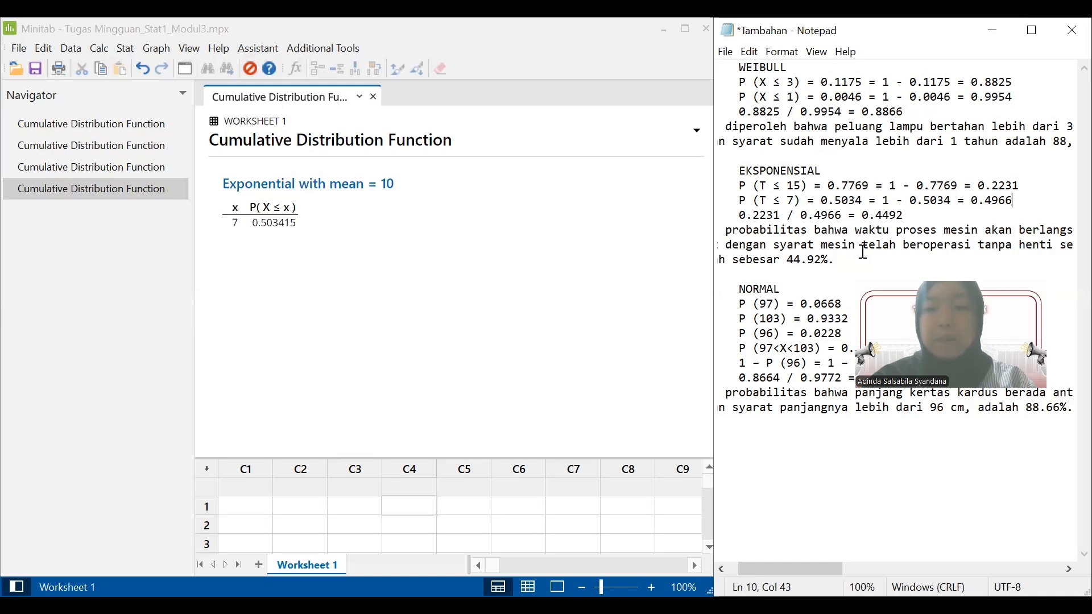
mouse_move(775, 568)
left_mouse_down()
mouse_move(765, 569)
mouse_move(816, 568)
mouse_move(767, 569)
left_mouse_up()
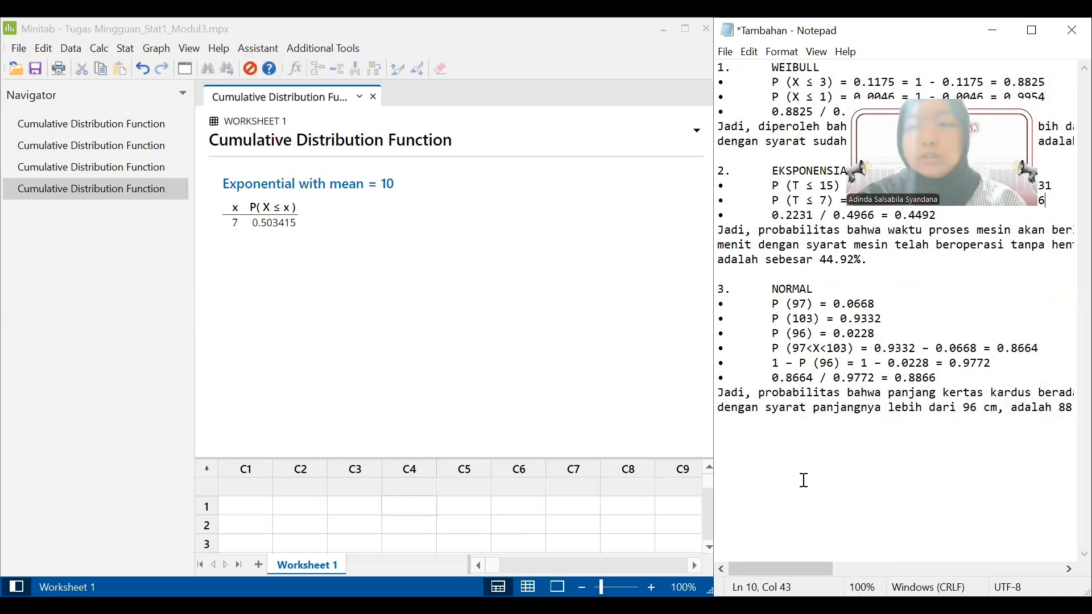
Calculate the normal cumulative probability with mean 100, standard deviation 2 and input constant 97
left_click(99, 50)
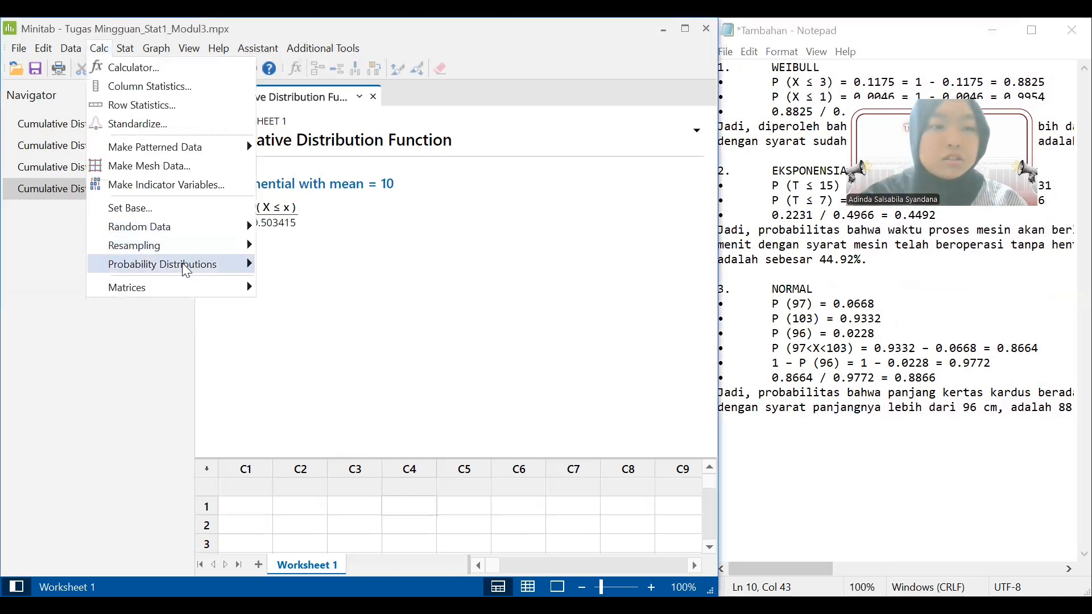
mouse_move(183, 263)
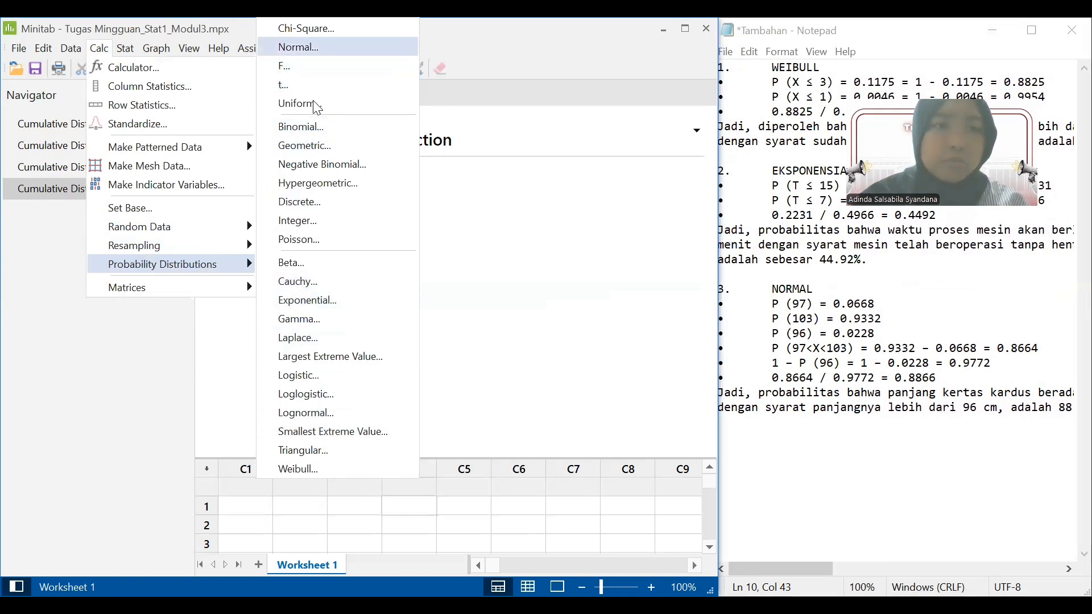
left_click(307, 48)
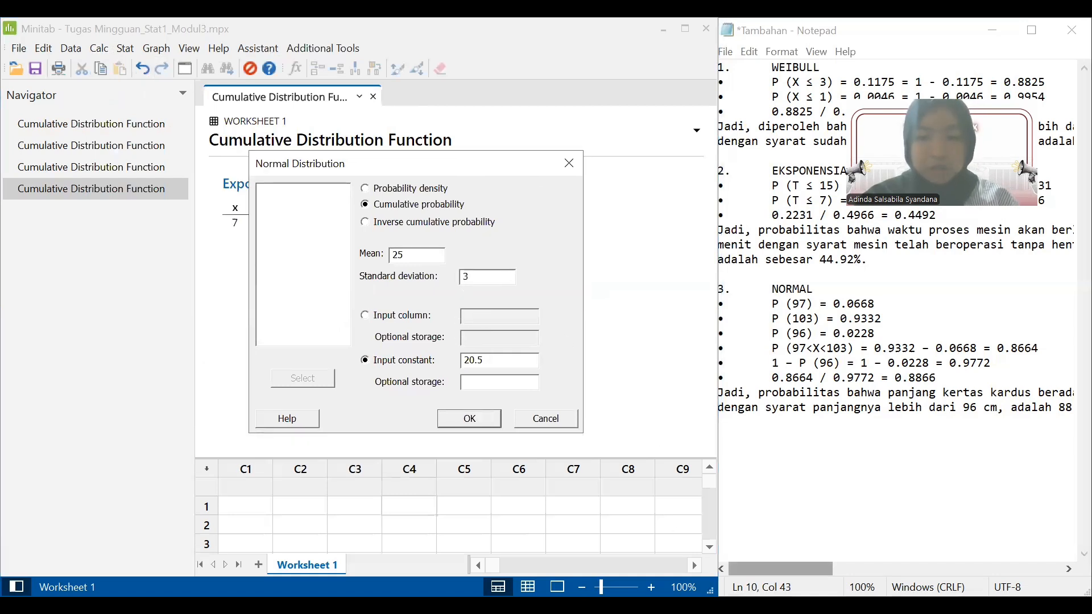
left_click(767, 568)
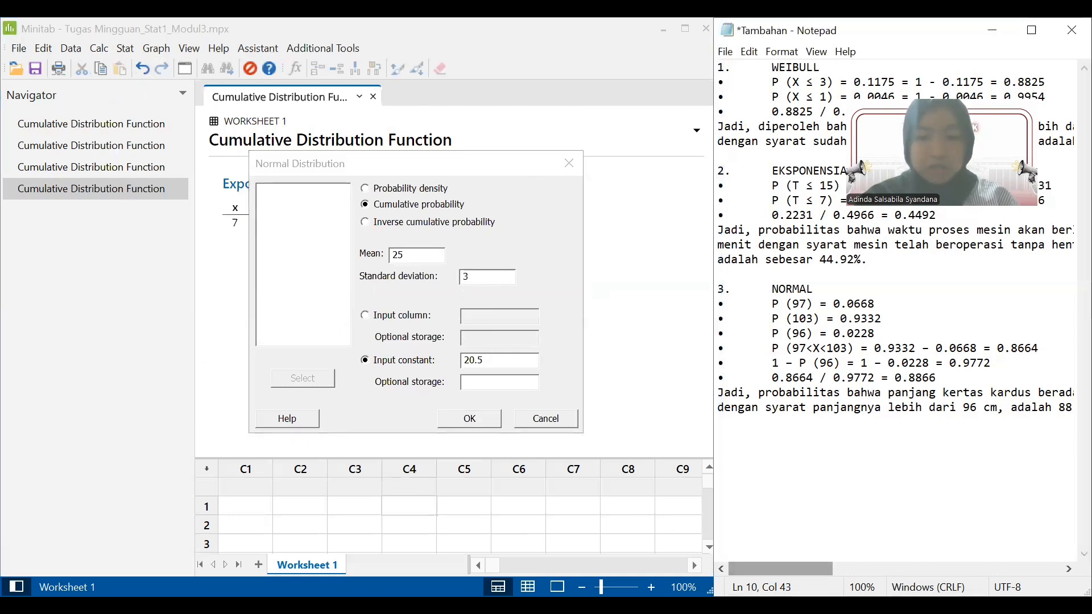
left_click(422, 254)
key("BackSpace")
key("BackSpace")
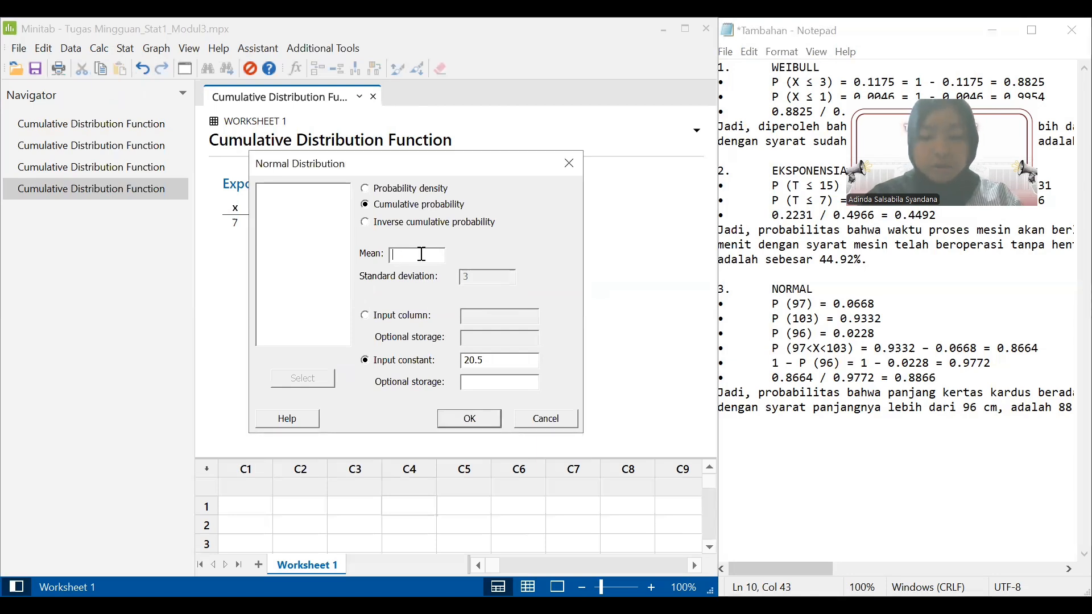
type("100")
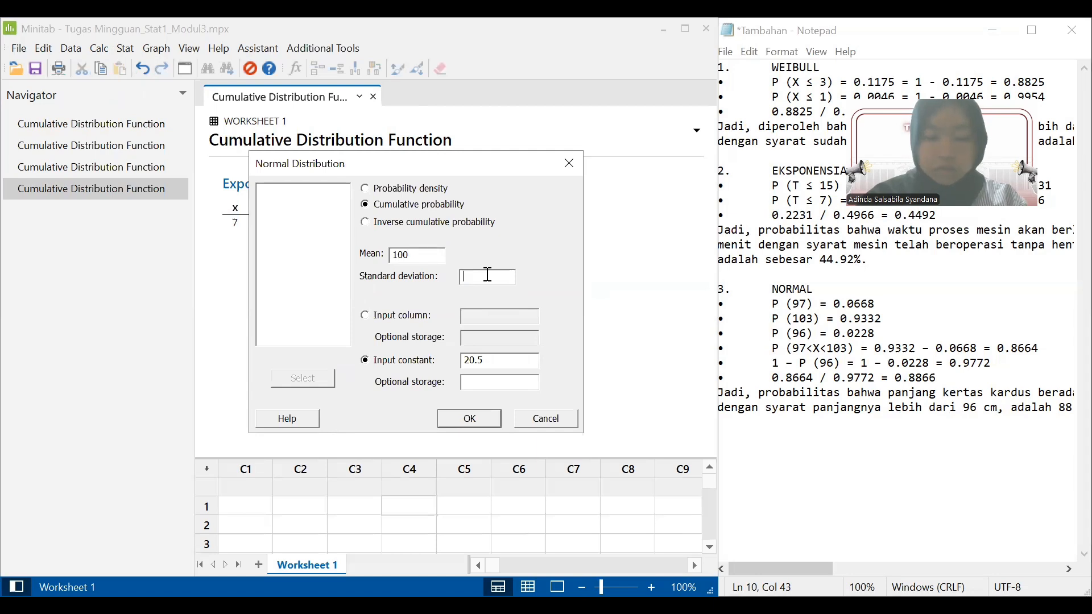
type("2")
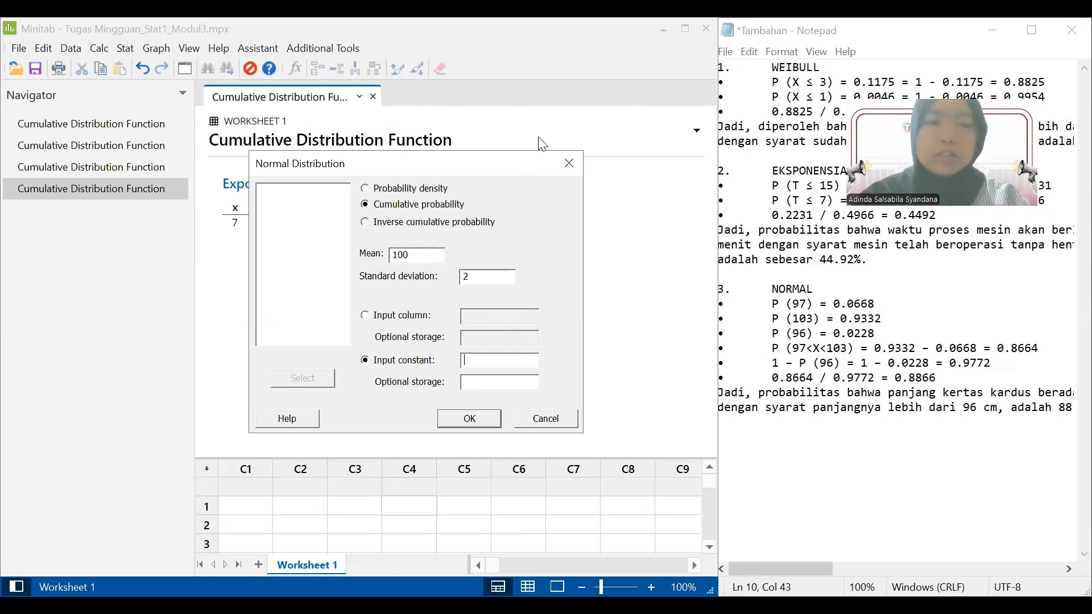
mouse_move(536, 157)
left_mouse_down()
mouse_move(560, 128)
mouse_move(543, 149)
left_mouse_up()
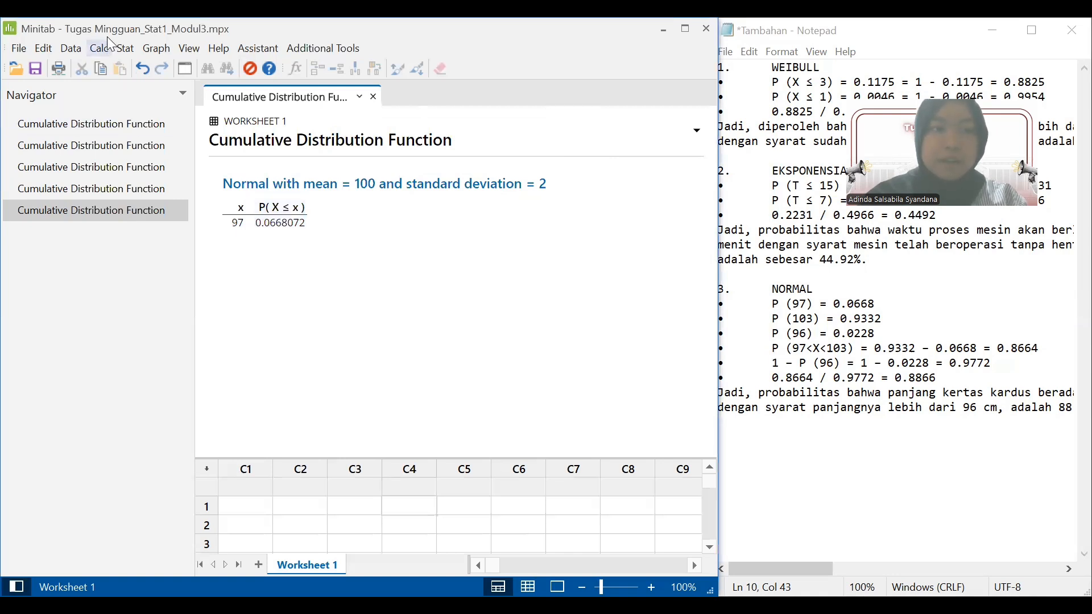
Calculate the normal cumulative probability with mean 100, standard deviation 2 and input constant 103
left_click(106, 52)
mouse_move(221, 268)
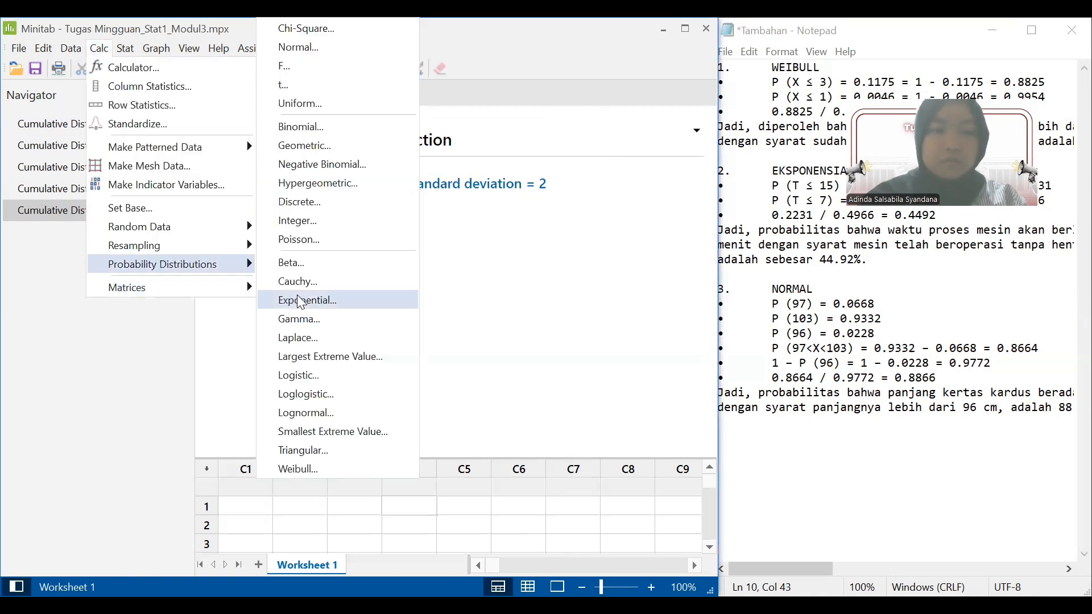
left_click(300, 47)
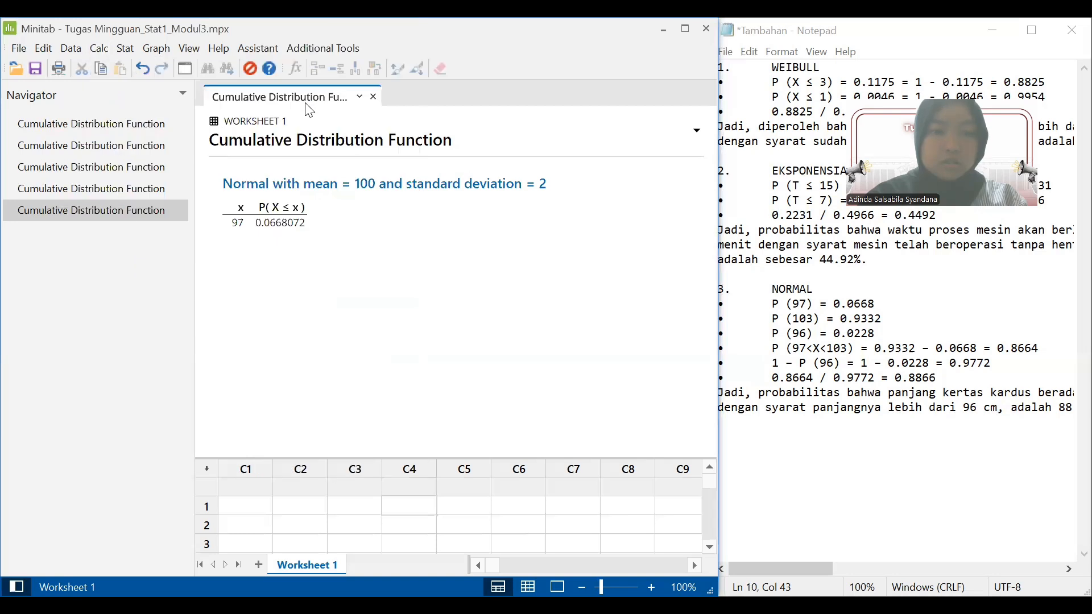
key("BackSpace")
key("BackSpace")
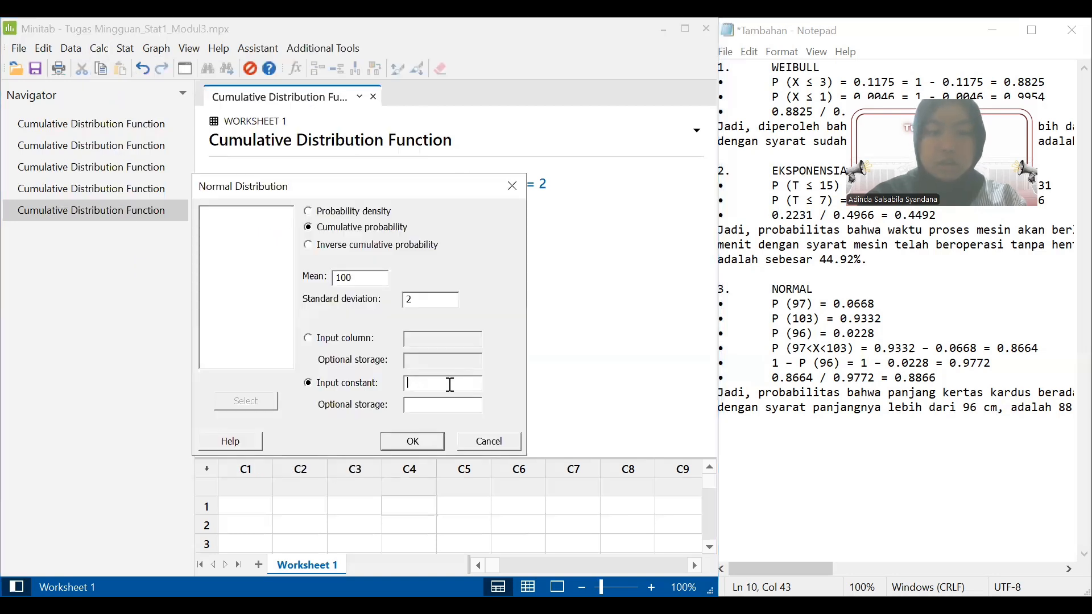
type("10")
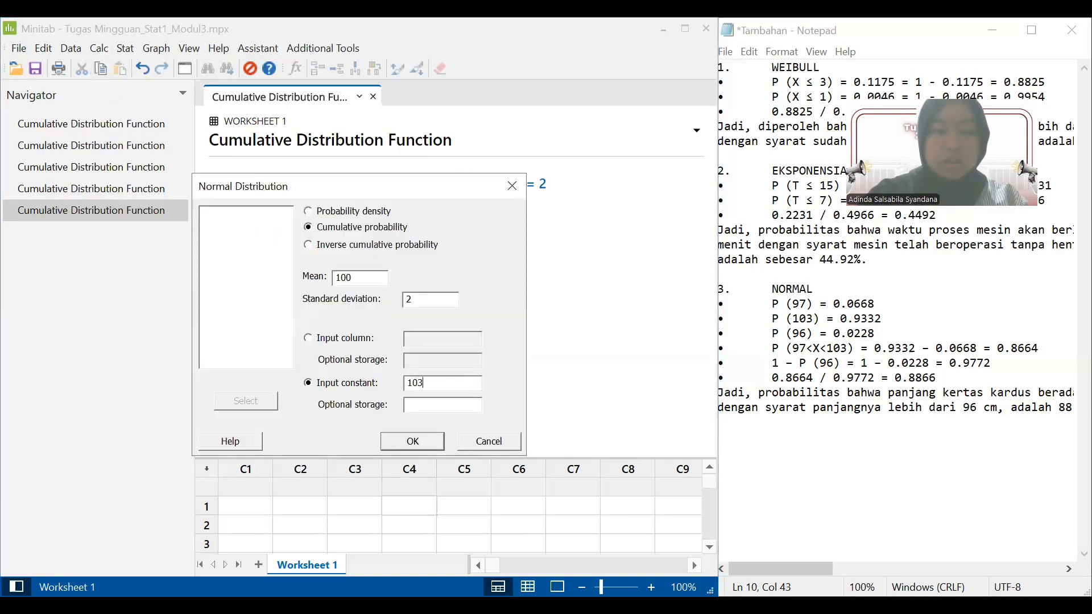
type("3")
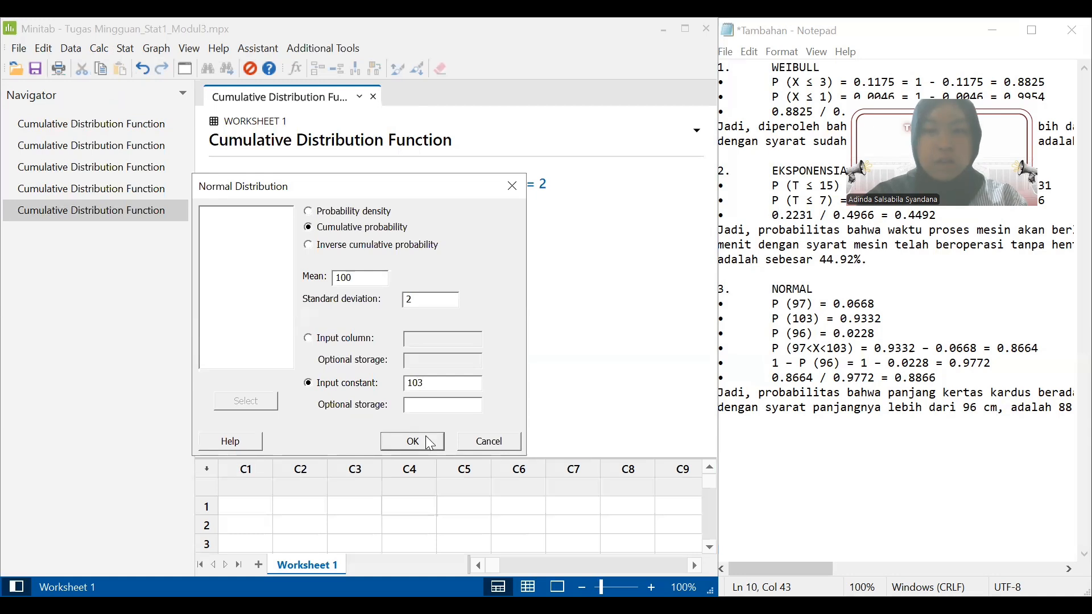
left_click(432, 441)
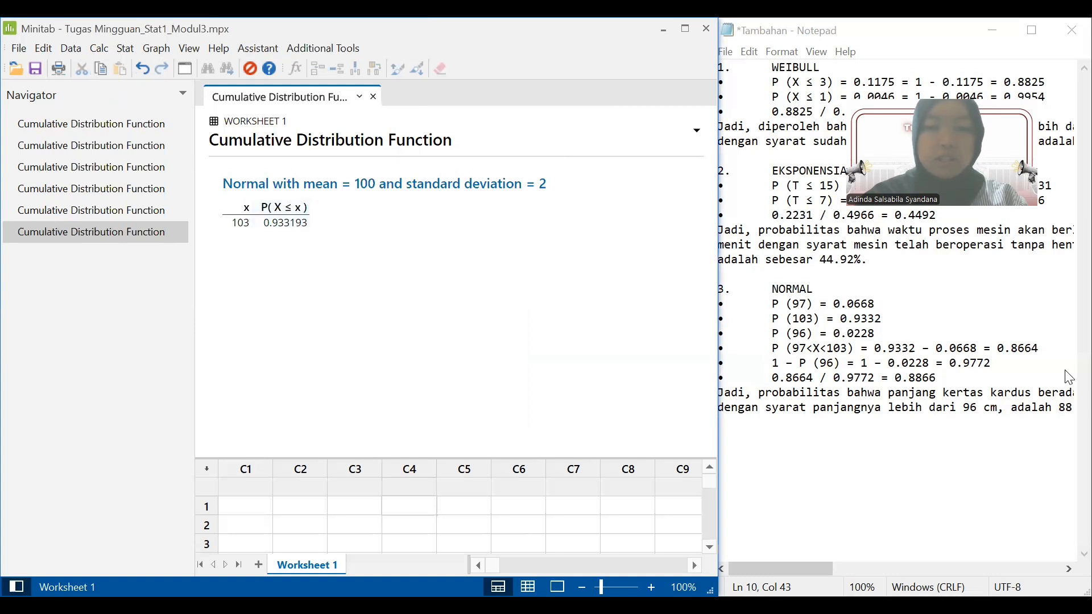
Calculate the normal cumulative probability again with mean 100 and standard deviation 2 for input constant 96
left_click(99, 49)
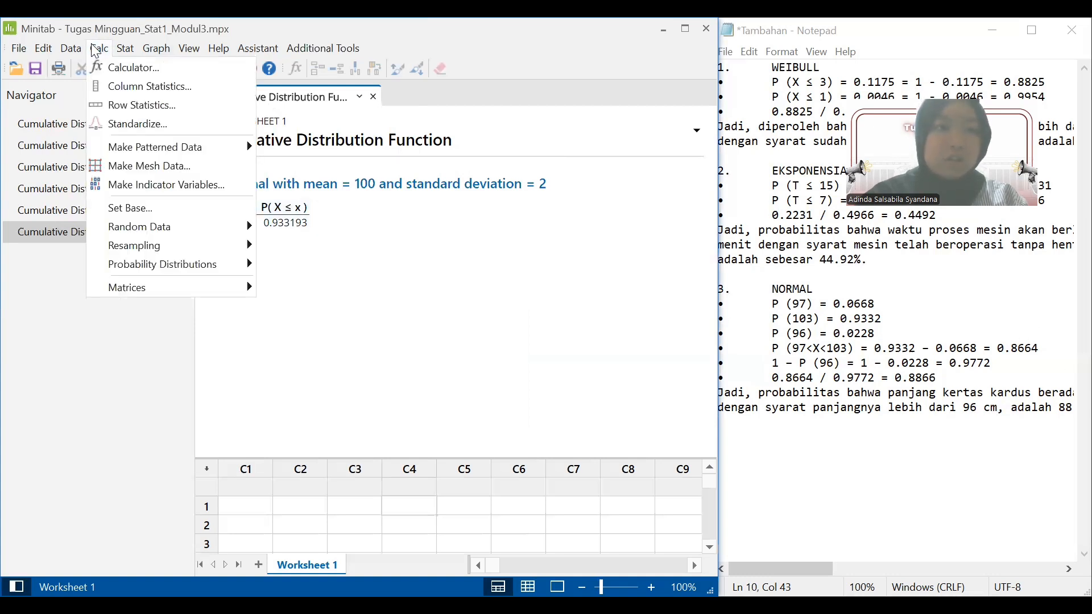
mouse_move(170, 264)
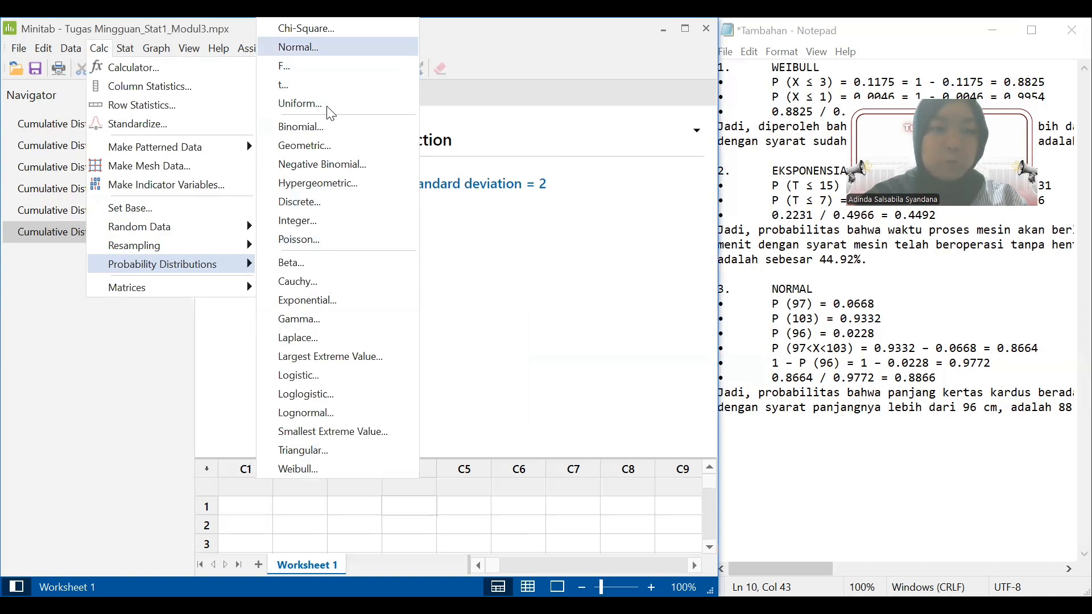
left_click(299, 47)
key("BackSpace")
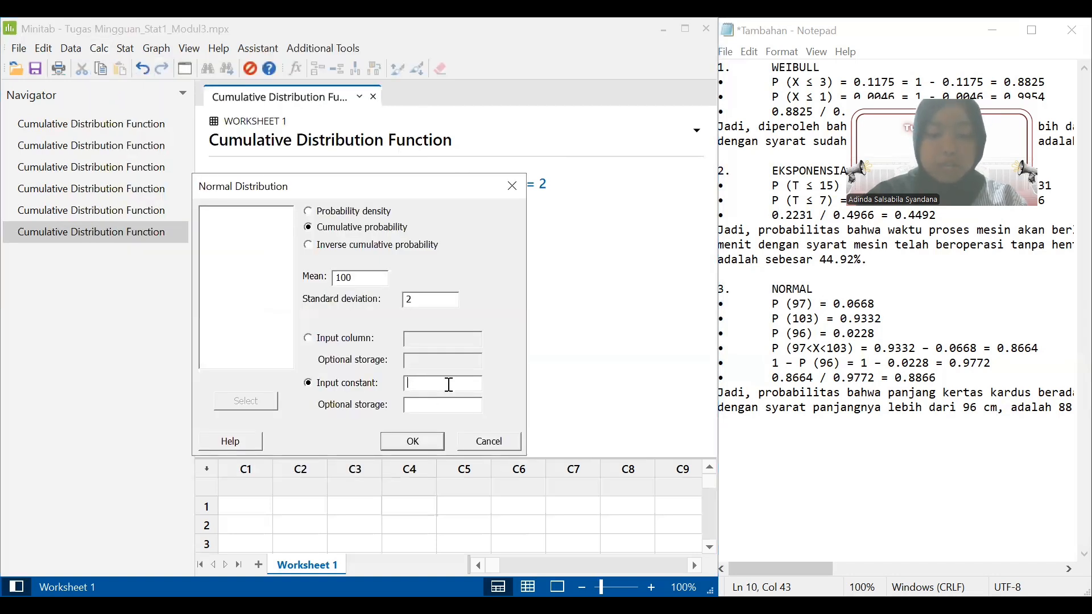
type("96")
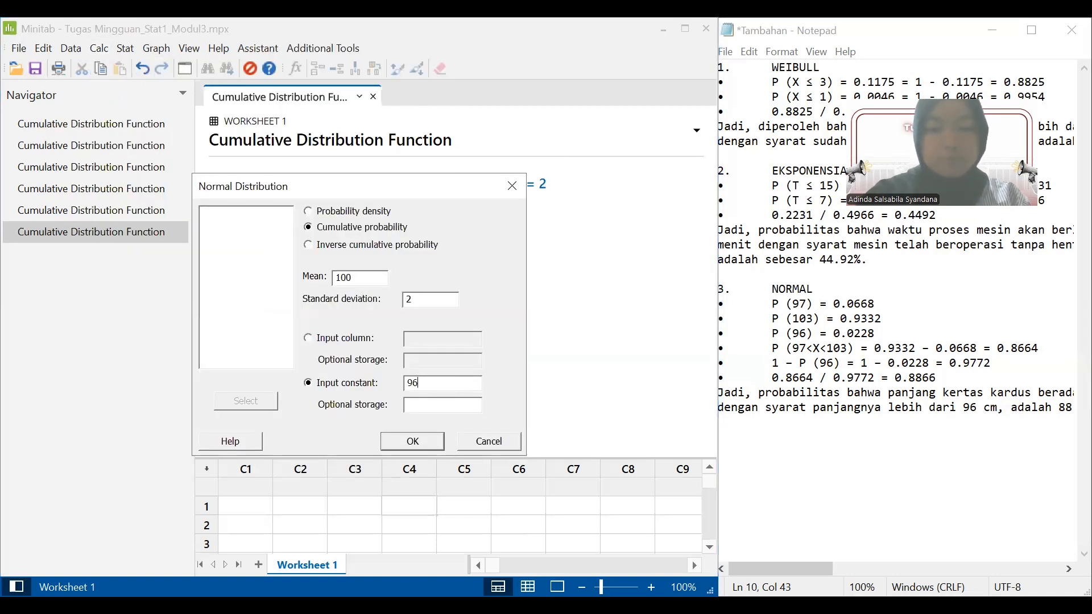
left_click(403, 443)
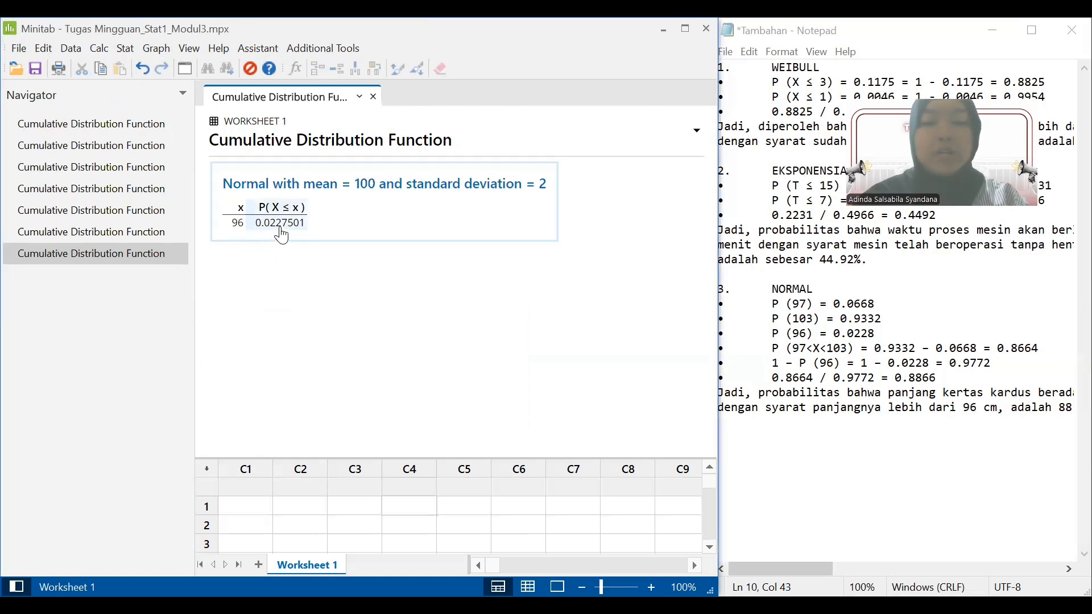
Widen the Notepad window further to review the written normal distribution calculations and their conclusion
left_click(898, 459)
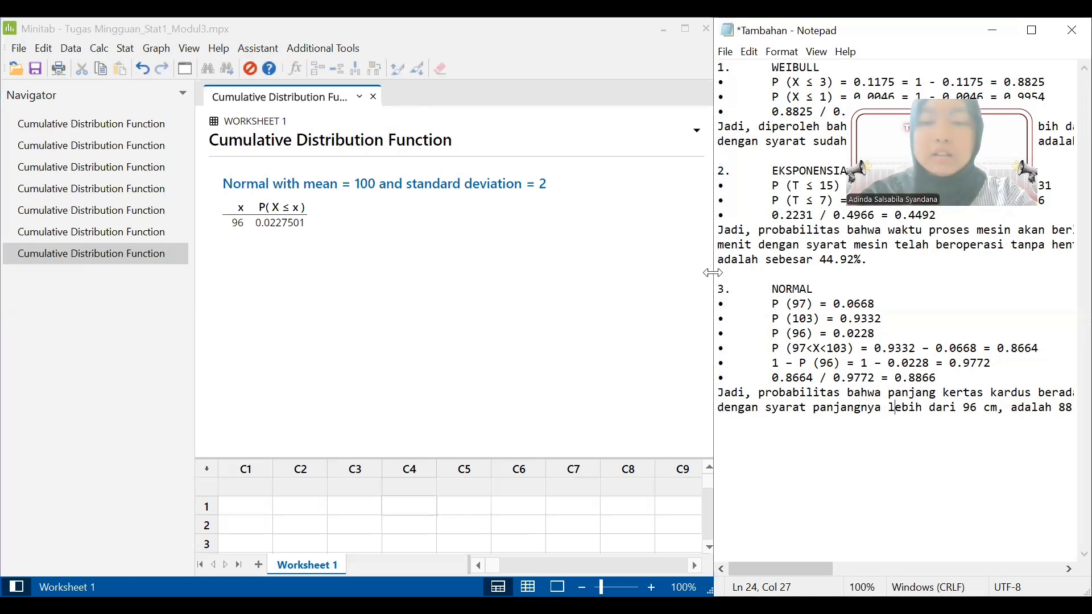
left_click_drag(713, 273, 700, 273)
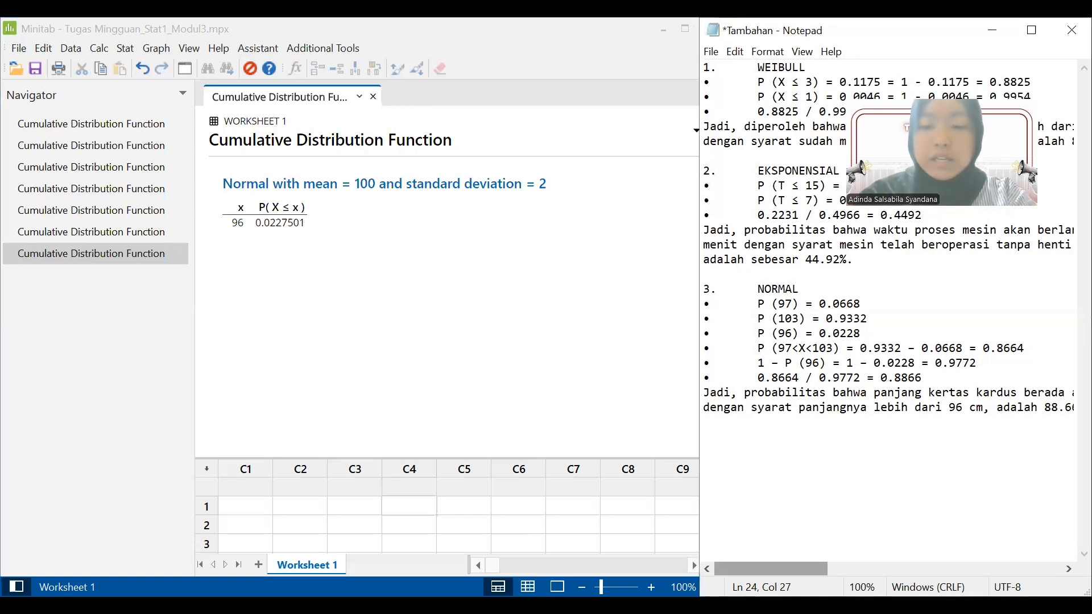
left_click_drag(702, 180, 656, 177)
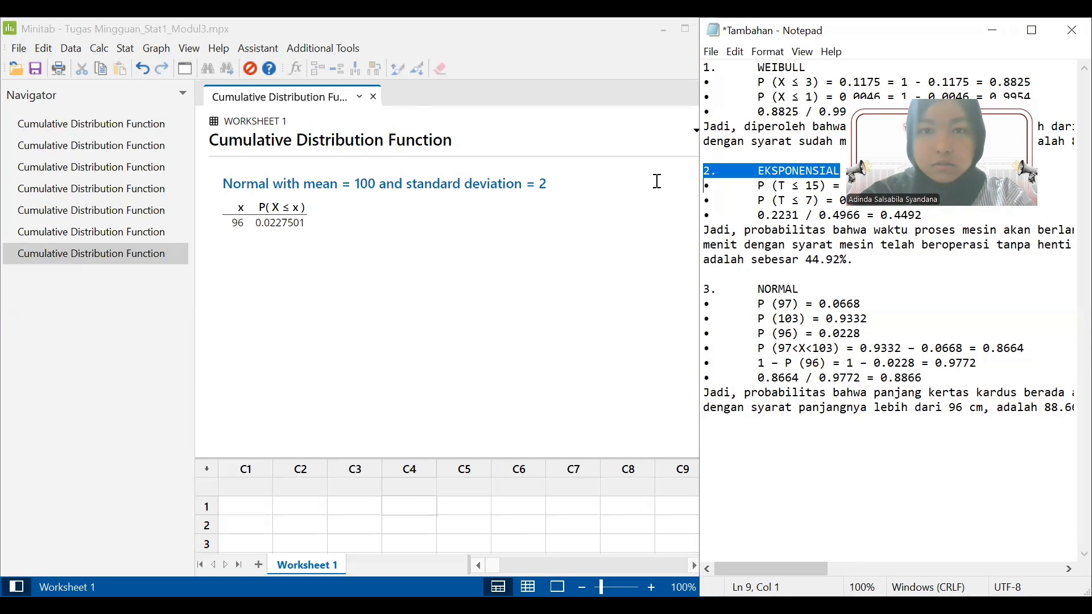
left_click(707, 189)
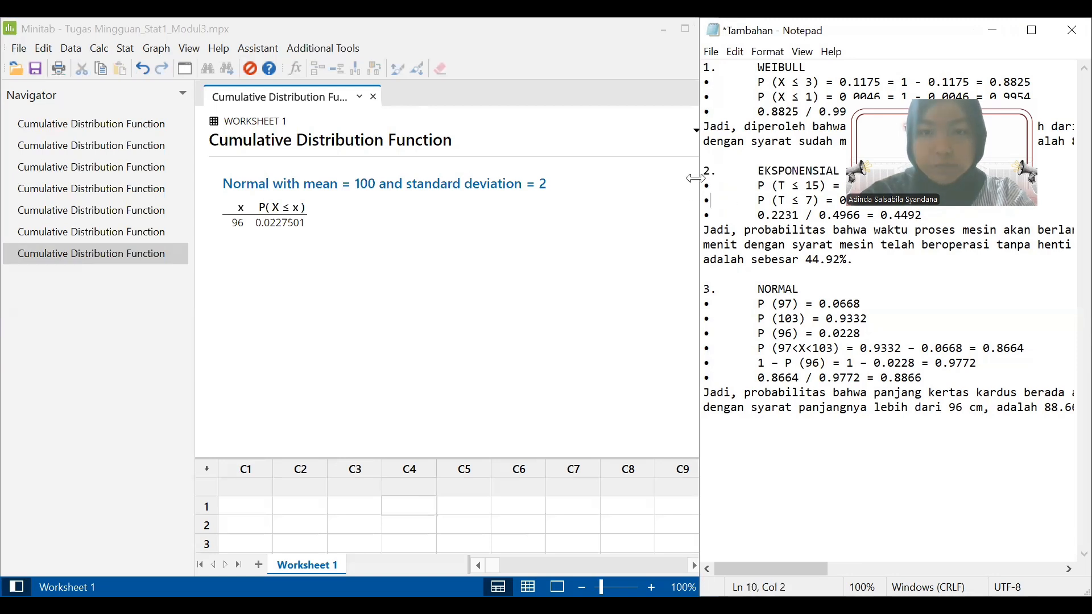
left_click_drag(695, 179, 589, 179)
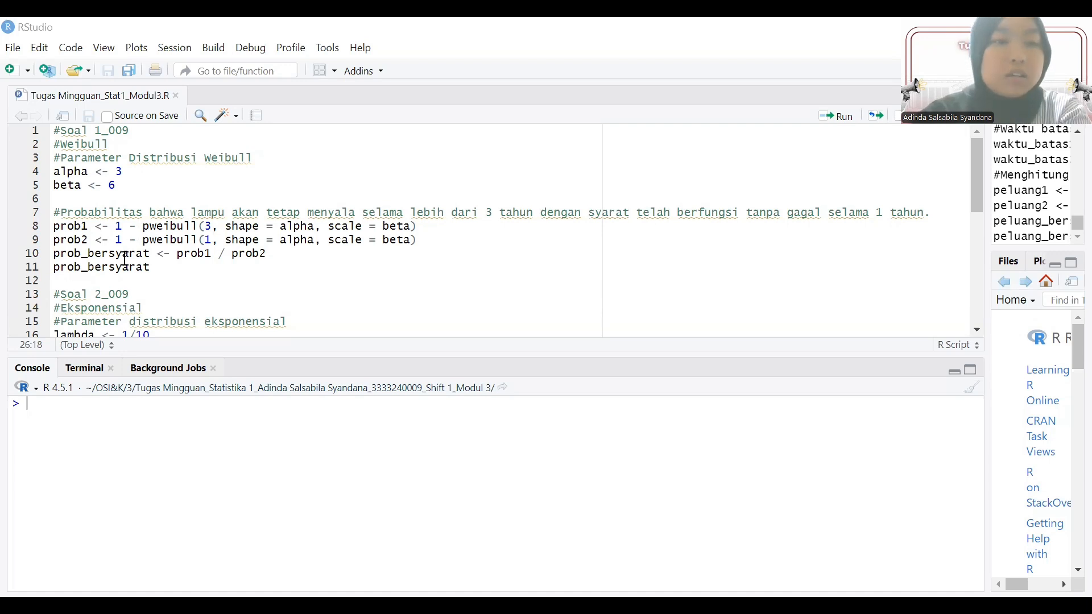
In RStudio, run the Soal 1 Weibull code on lines 1 to 11 and highlight the conditional probability in the console output
scroll(128, 256, "down", 2)
scroll(99, 221, "up", 2)
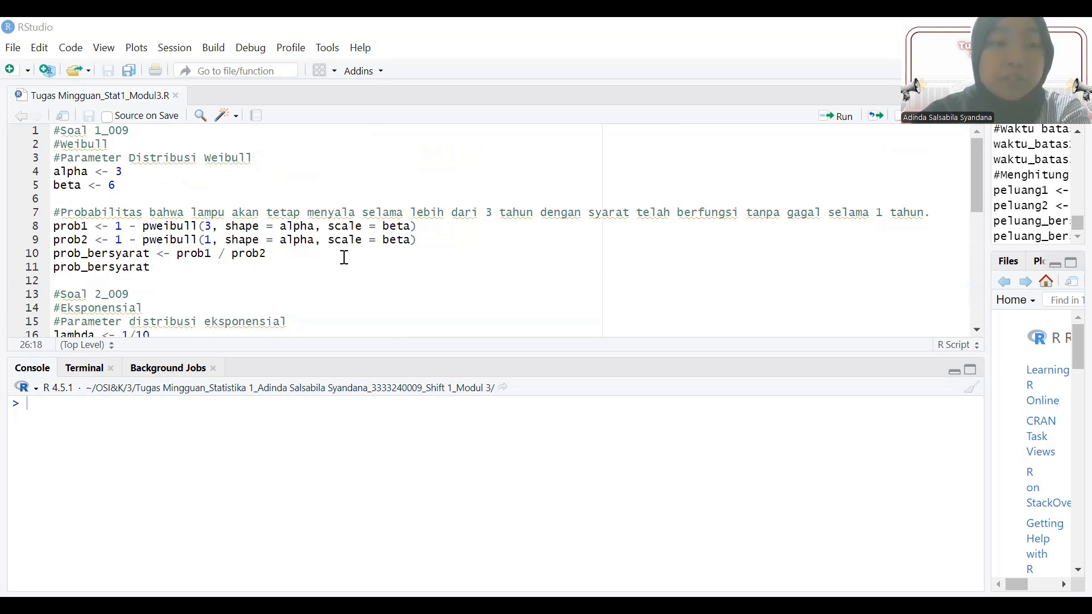
left_click_drag(158, 265, 57, 131)
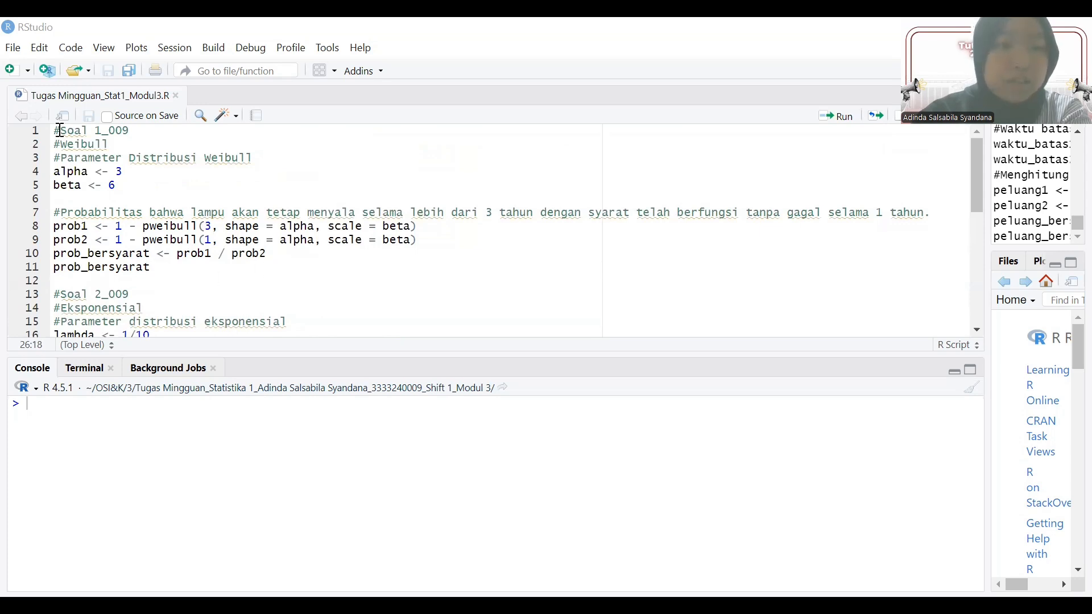
left_click(841, 117)
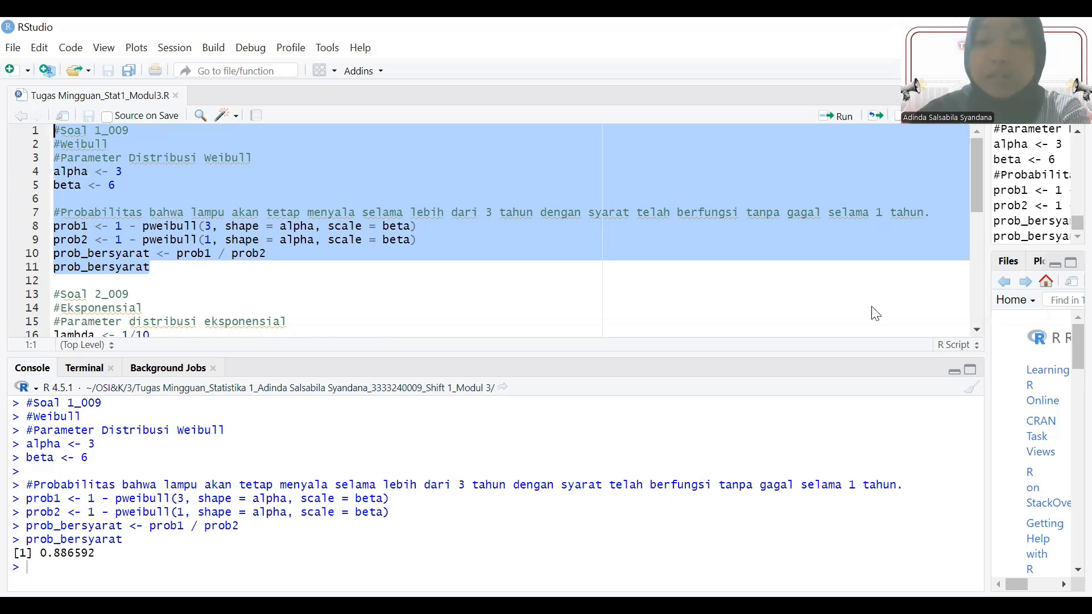
left_click_drag(95, 553, 58, 556)
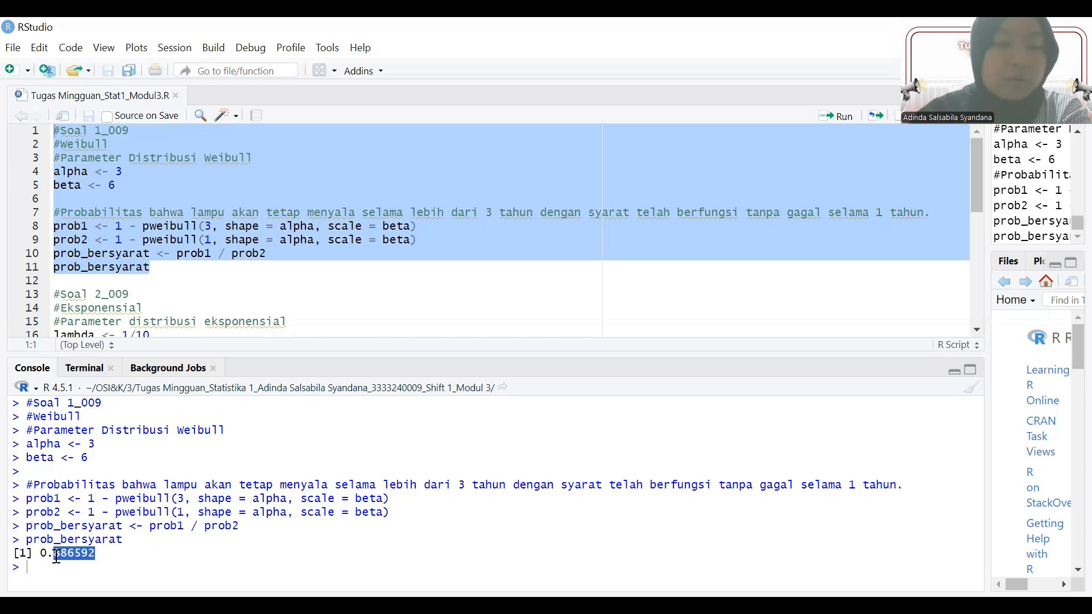
Run the Soal 2 exponential code on lines 13 to 26, with lambda 1/10 and time limits 15 and 7
left_click(219, 294)
scroll(224, 207, "down", 4)
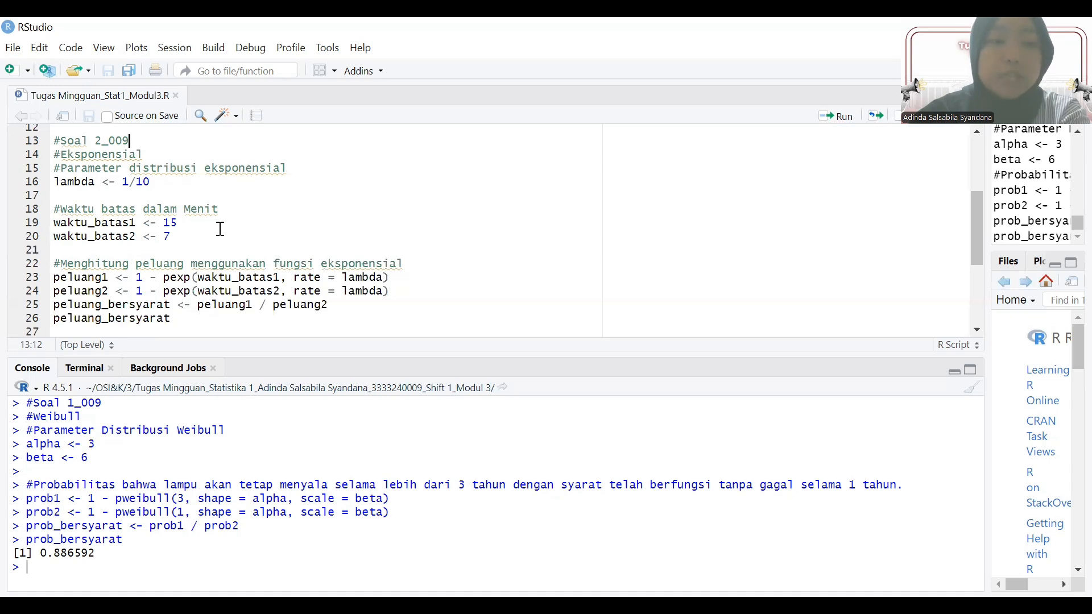
scroll(219, 230, "down", 2)
scroll(213, 230, "up", 2)
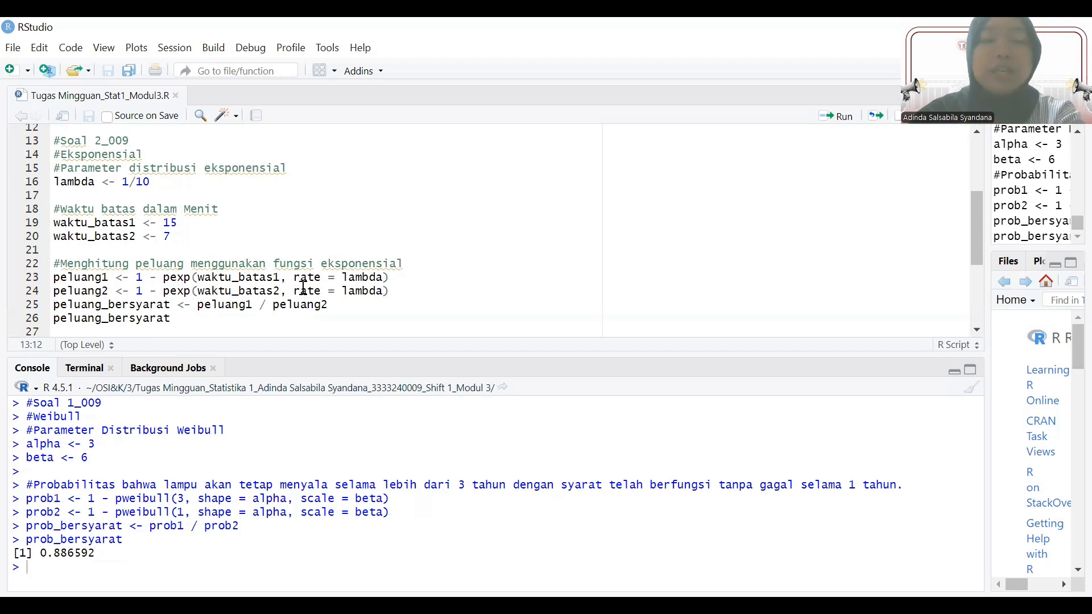
left_click_drag(181, 317, 50, 152)
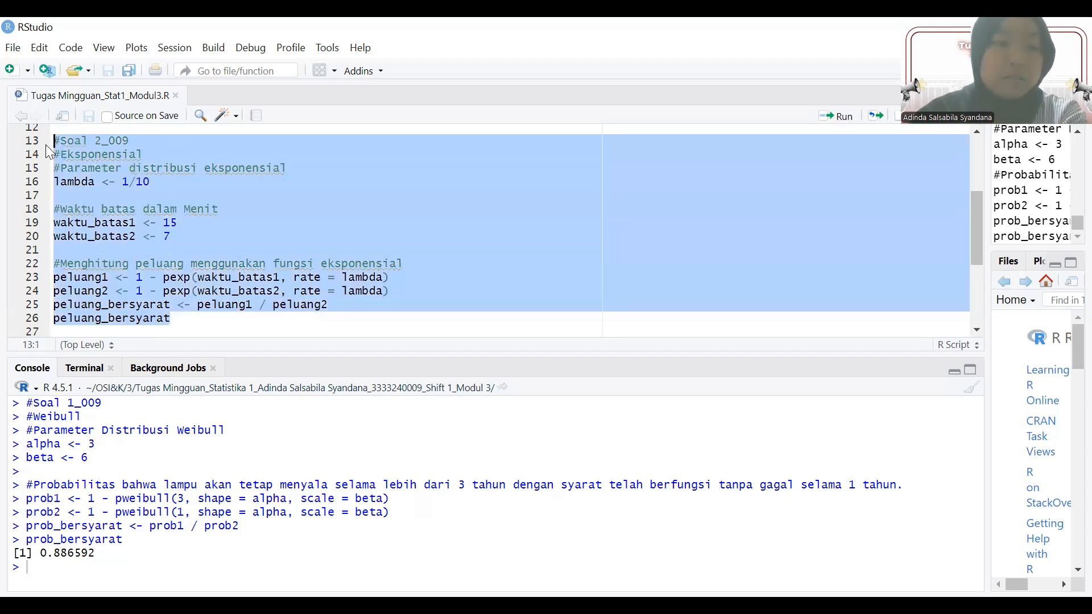
left_click(837, 116)
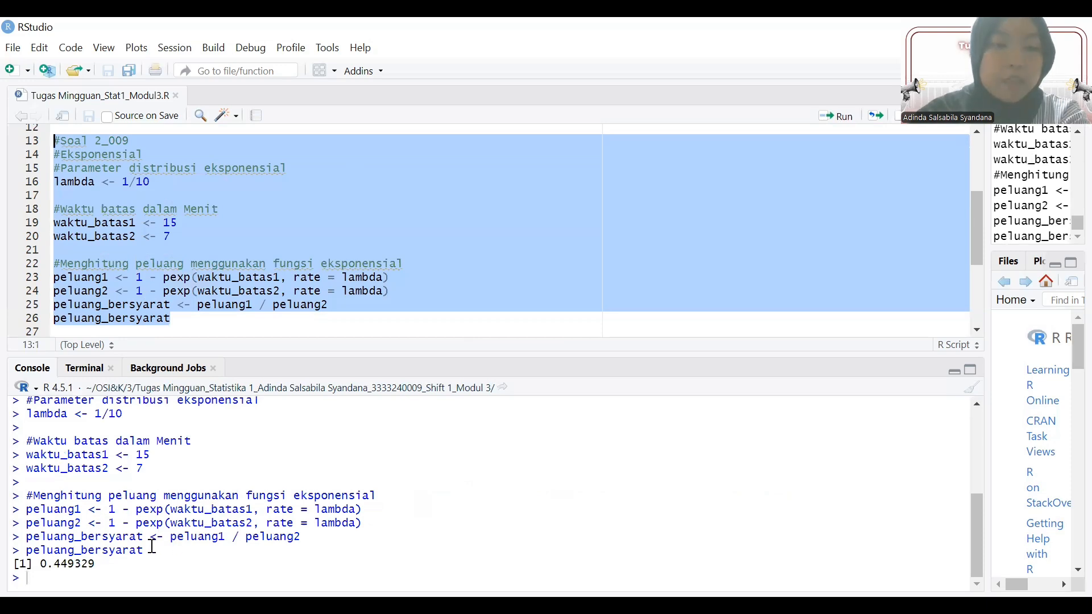
Run the Soal 3 normal distribution code on lines 28 to 38, with miu 100 and sigma 2
left_click(302, 251)
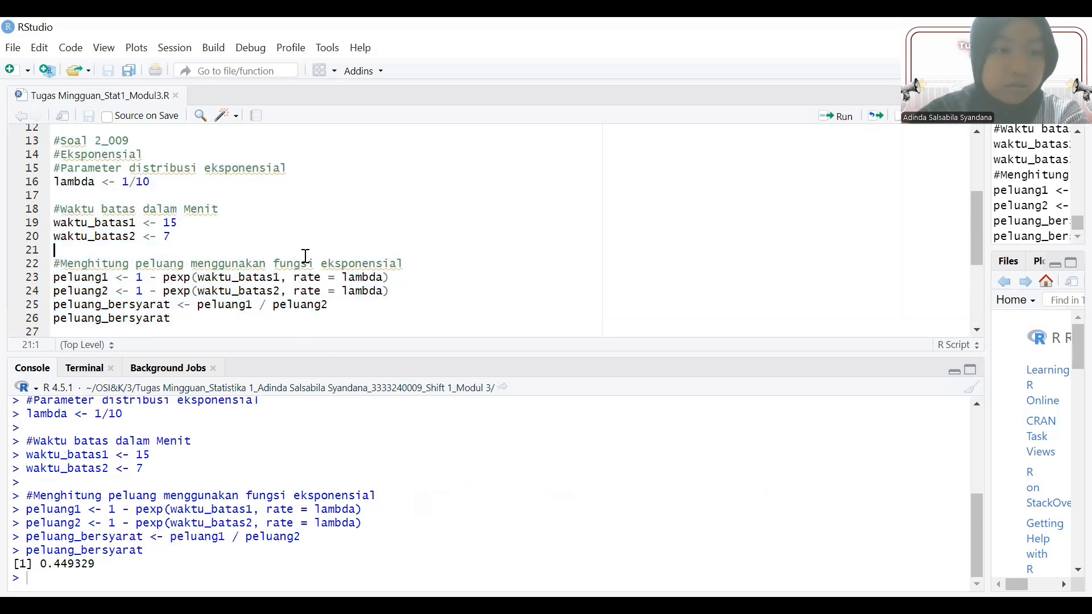
scroll(285, 269, "down", 2)
scroll(287, 270, "up", 2)
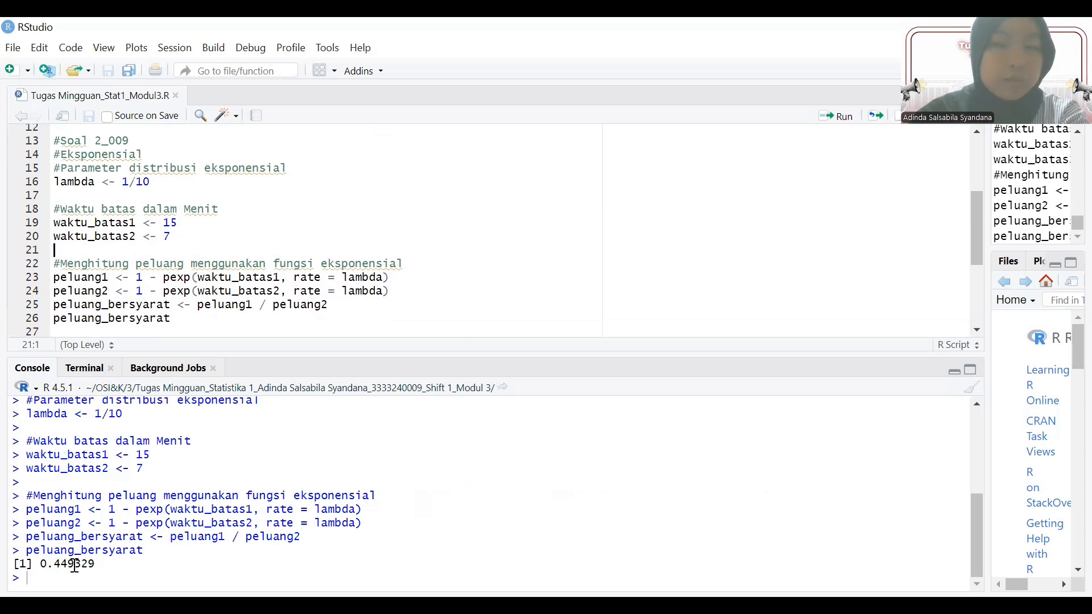
scroll(392, 284, "down", 4)
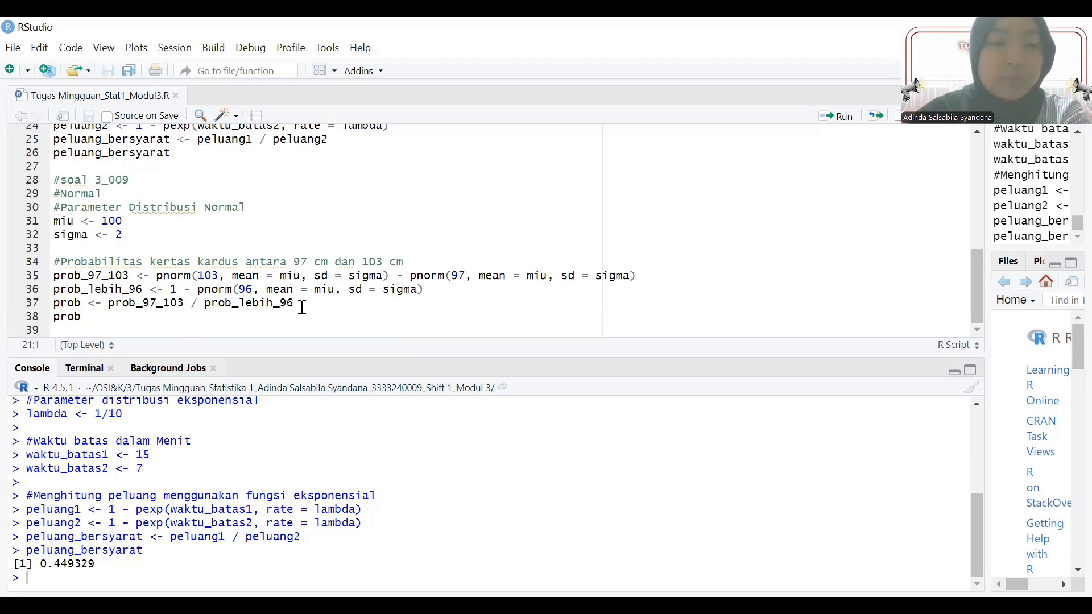
left_click_drag(83, 318, 53, 178)
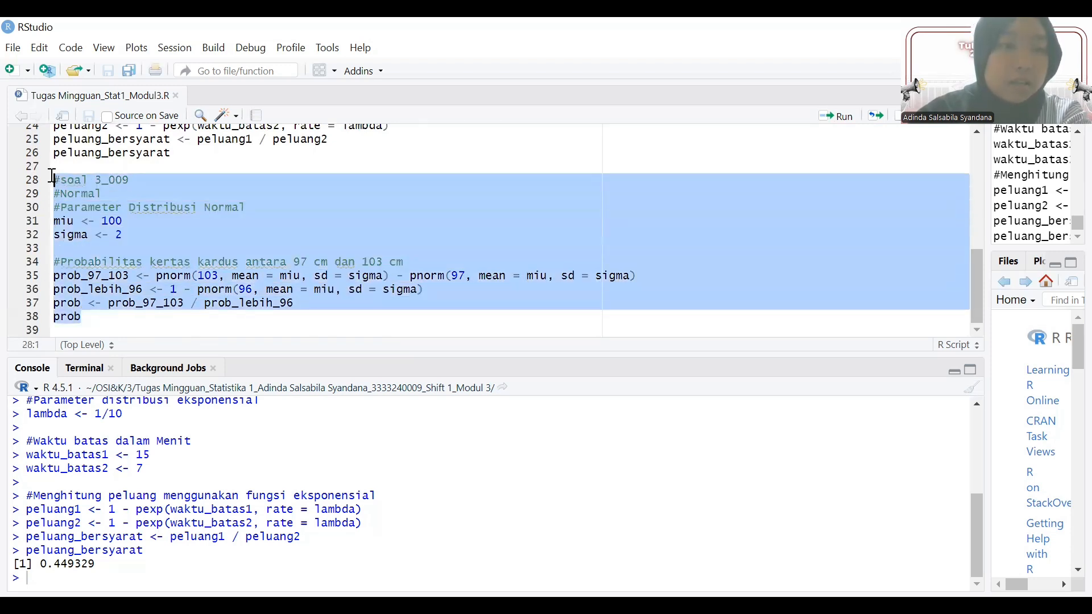
left_click(833, 126)
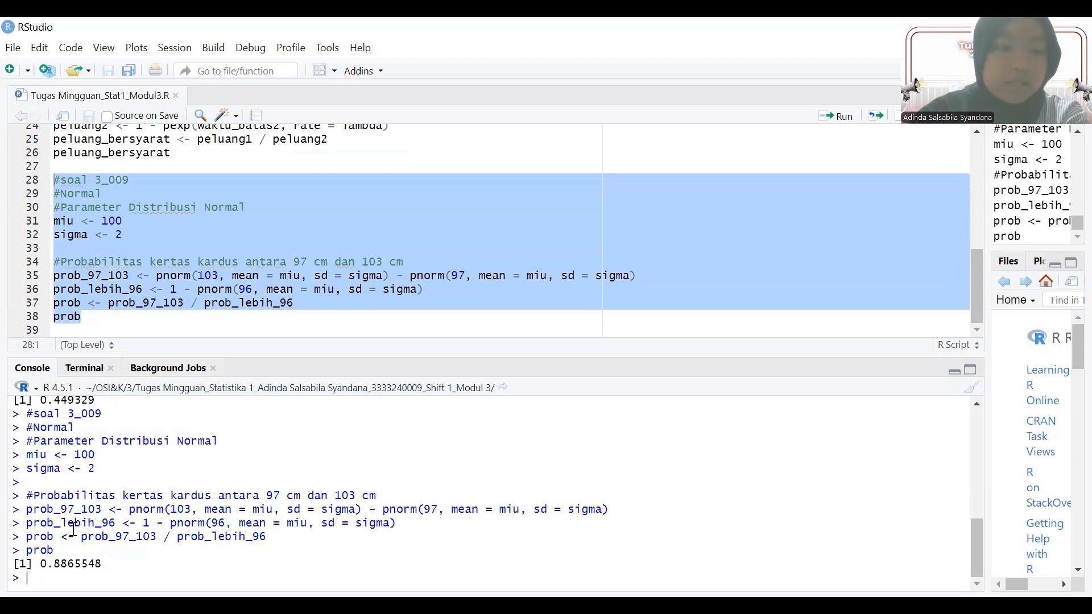